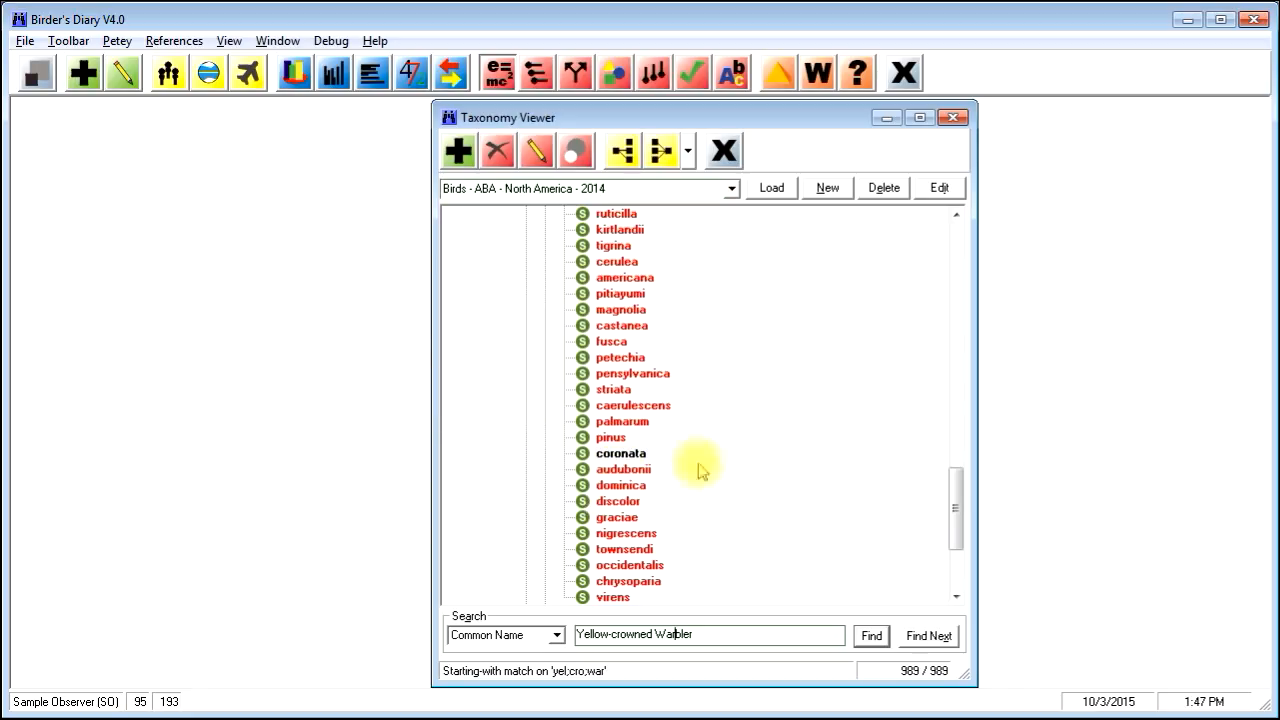
Clear the sightings view's data filter and choose Birds - ABA - North America - 2014 as the preset taxonomy for its taxonomic filter.
left_click(127, 86)
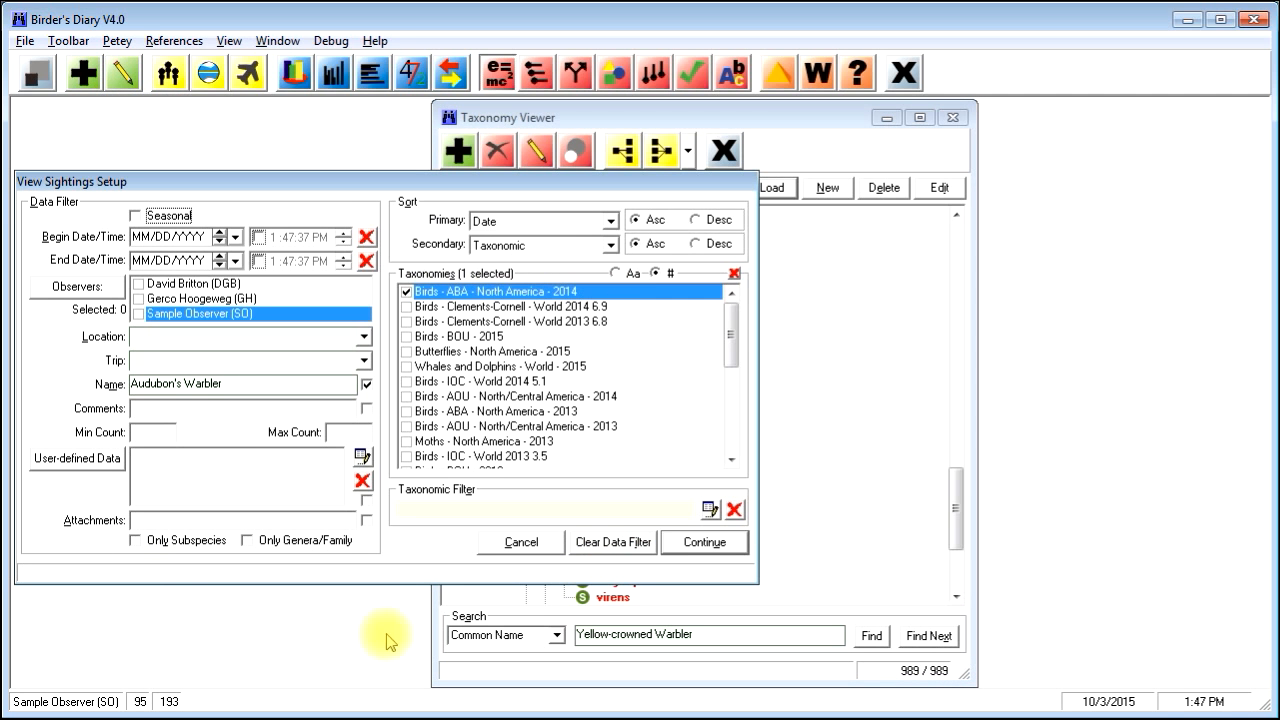
left_click(610, 545)
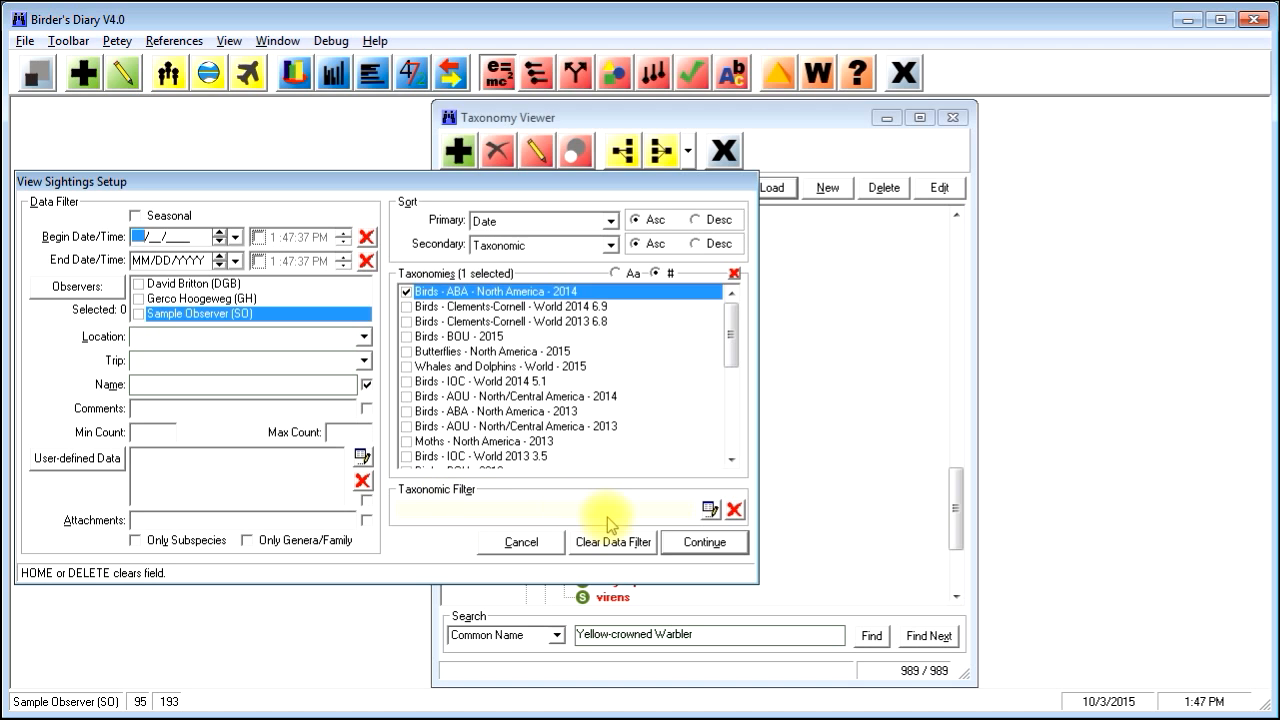
left_click(709, 510)
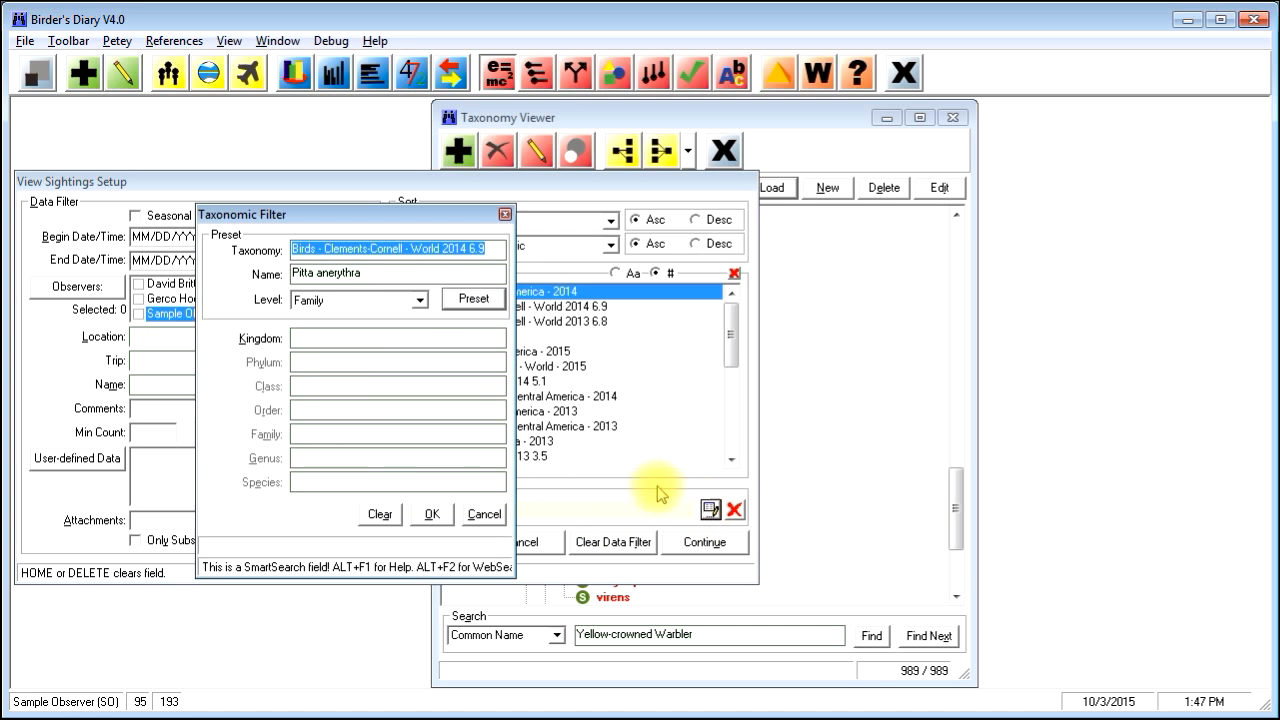
type("aba;14")
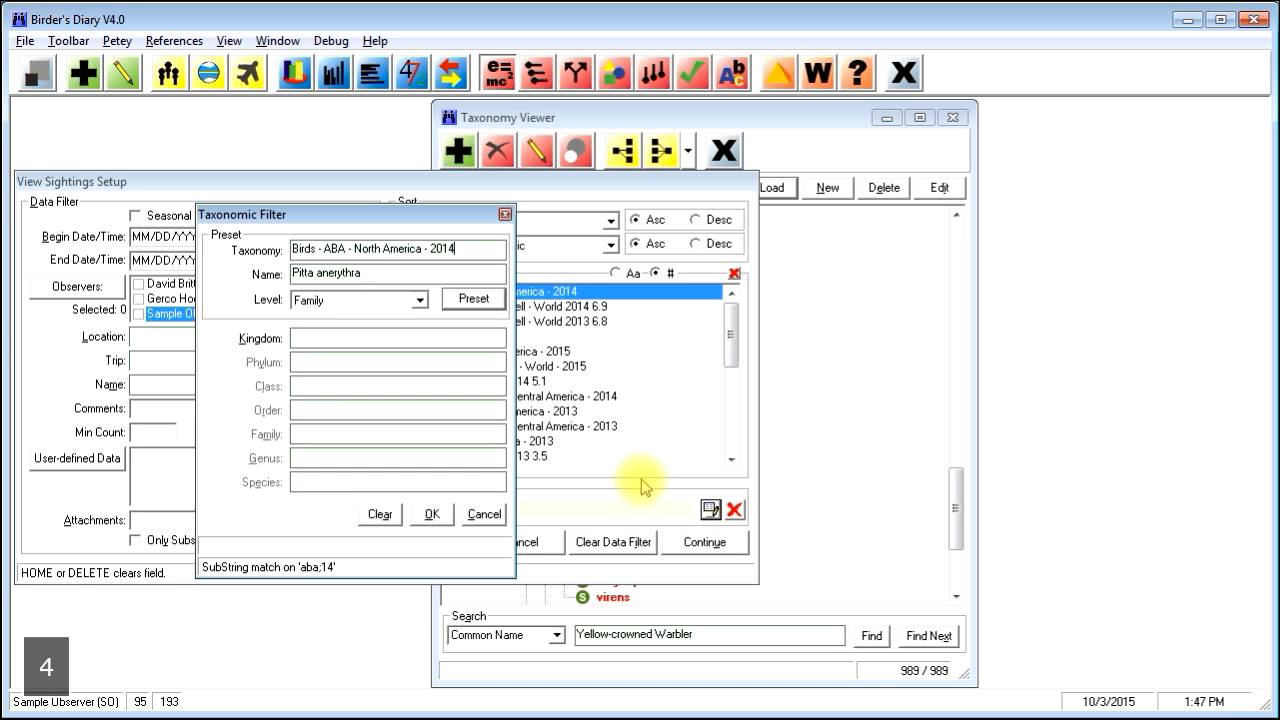
Try to preset the taxonomic filter with the name Setophaga adelaidae at Genus level.
key("Tab")
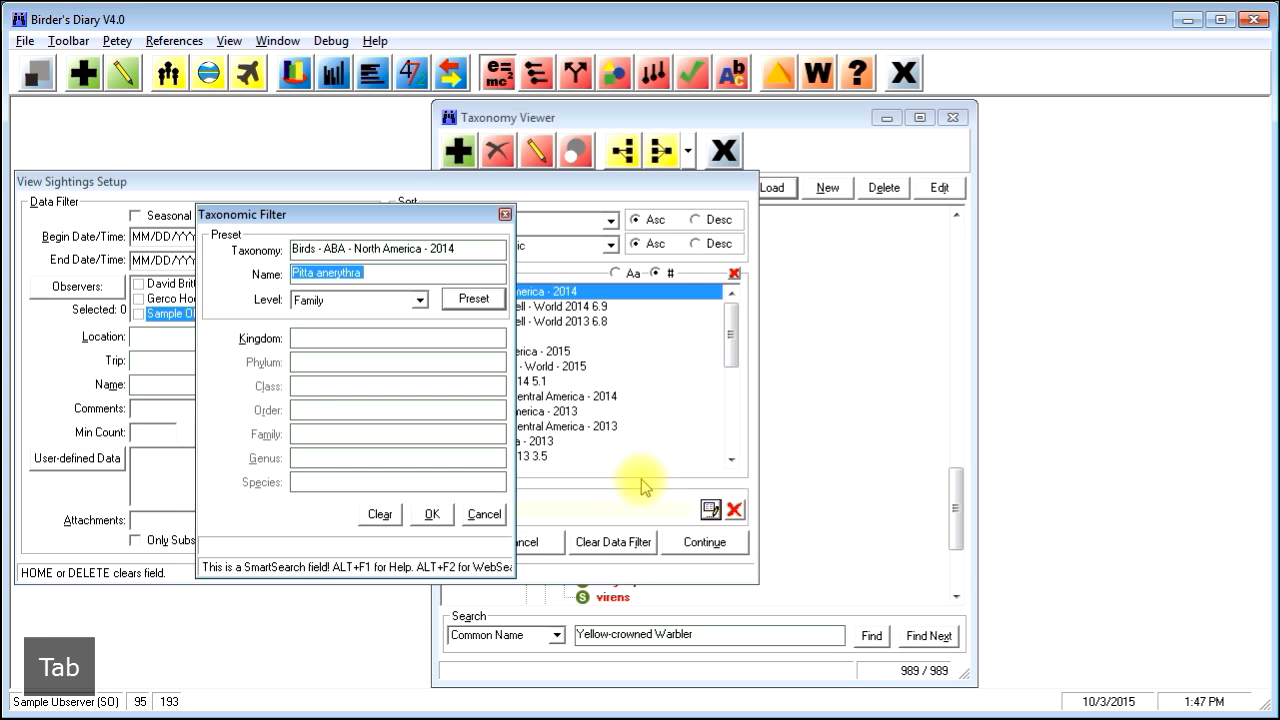
key("Delete")
type("setoph")
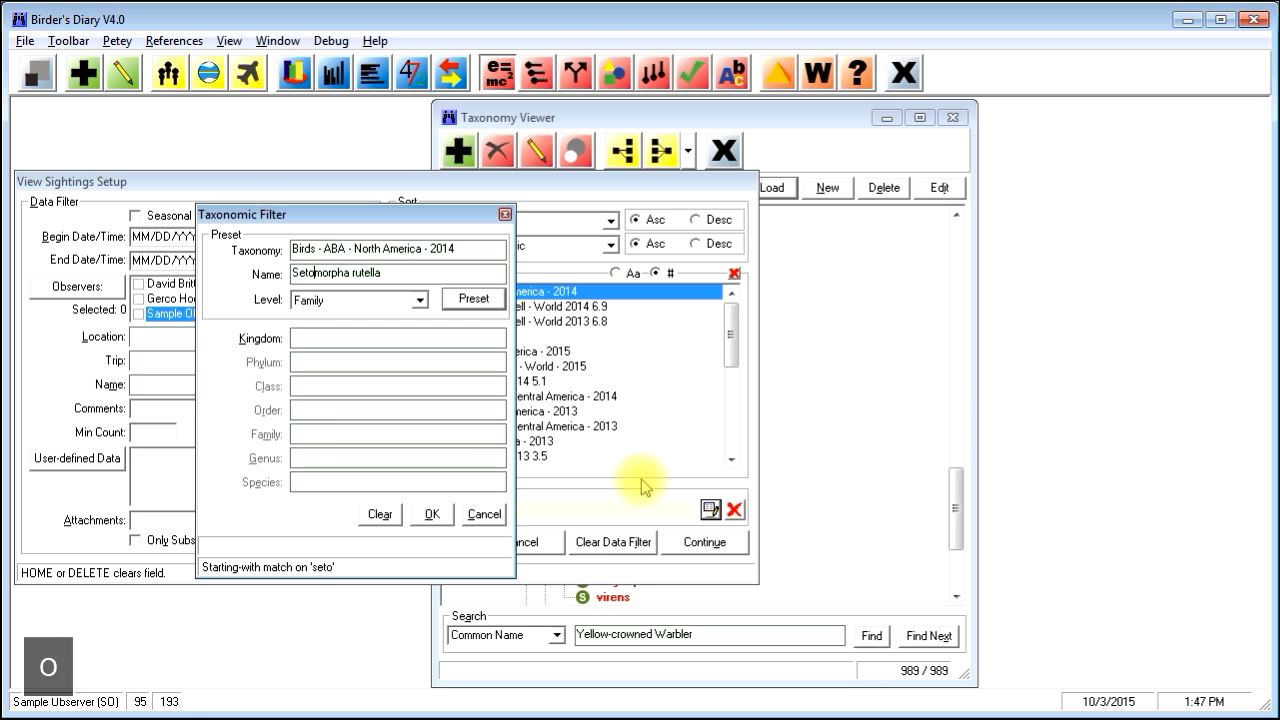
key("Tab")
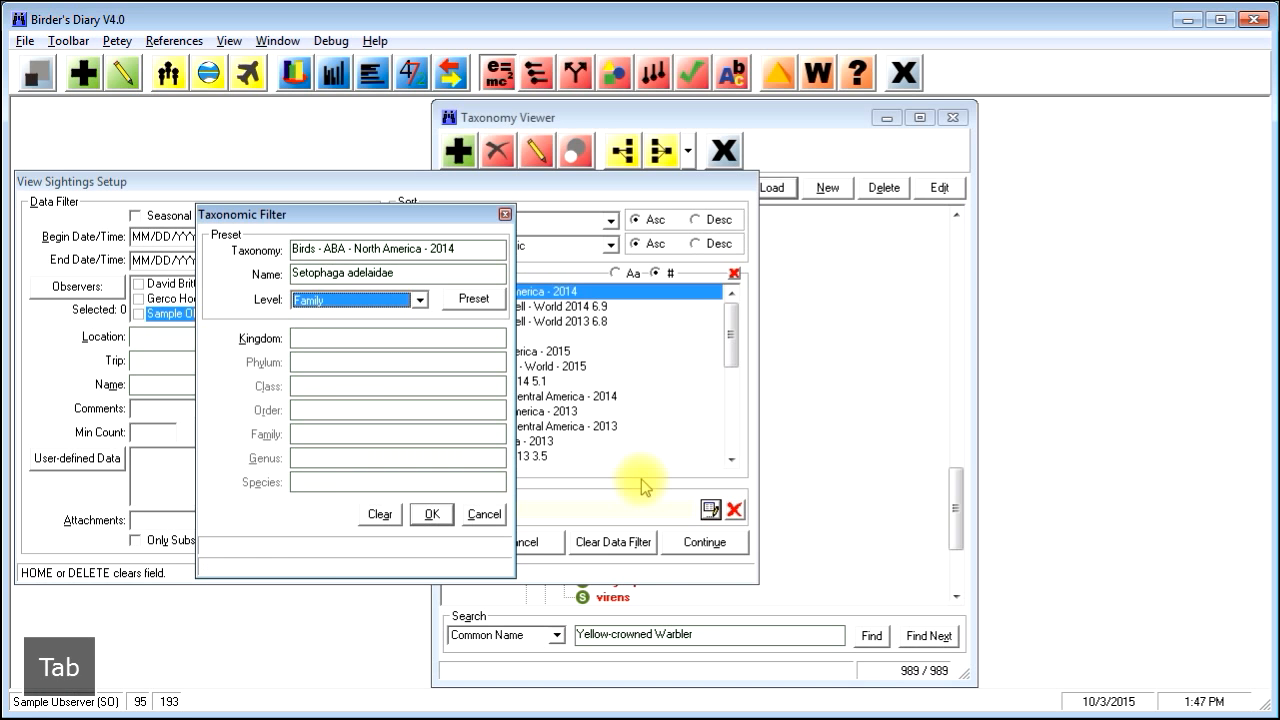
key("g")
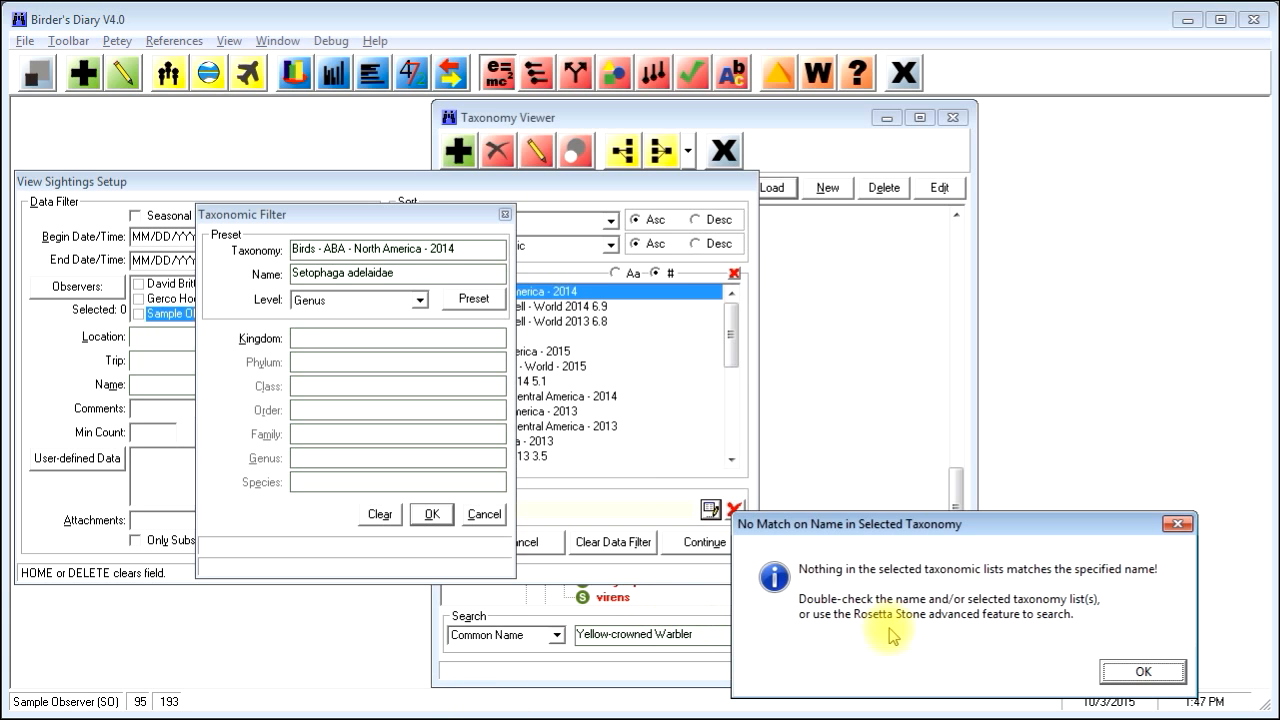
left_click(1130, 670)
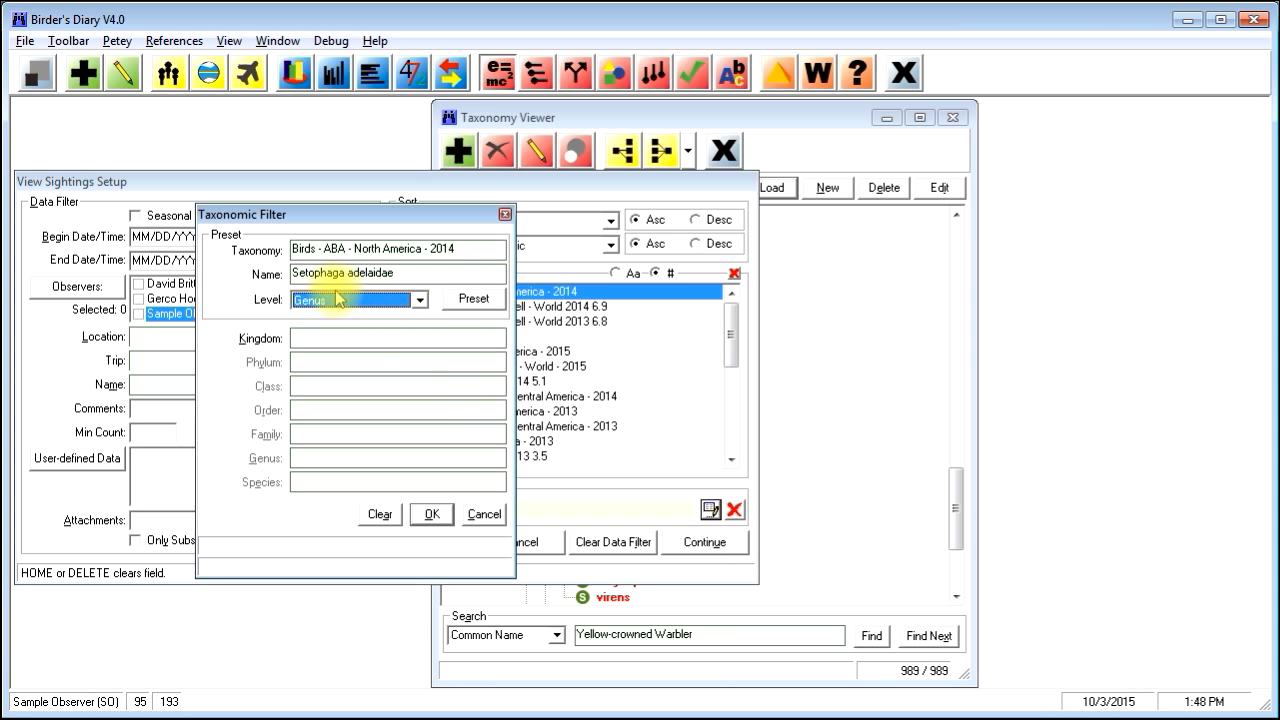
Preset the taxonomic filter from Yellow-crowned Warbler at Genus level and list the matching sightings.
left_click(430, 270)
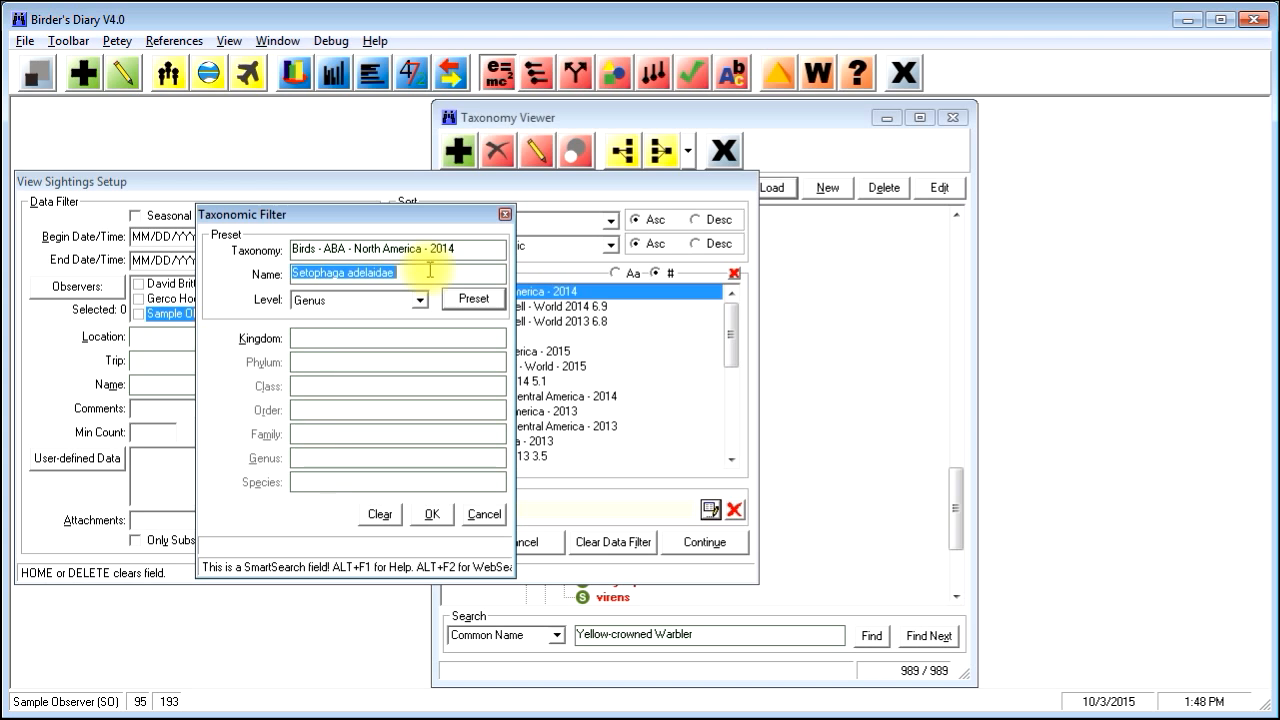
type("Yellow")
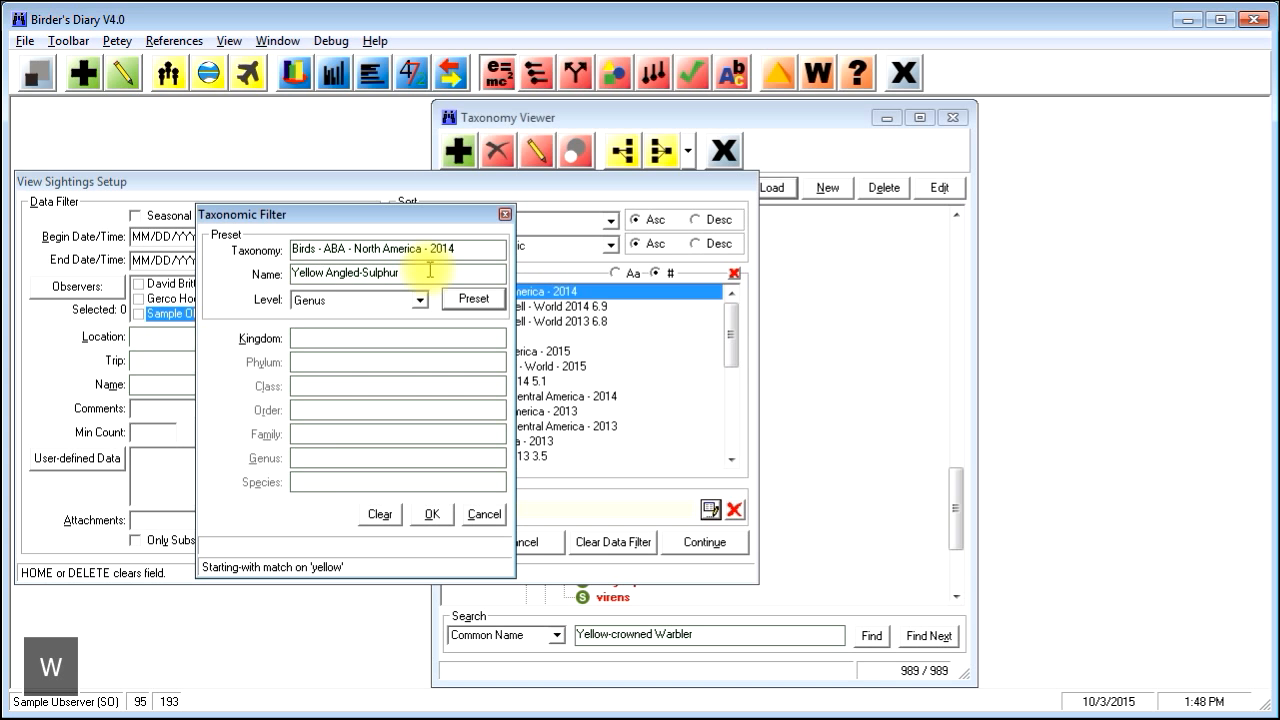
type("-crowned Warbler")
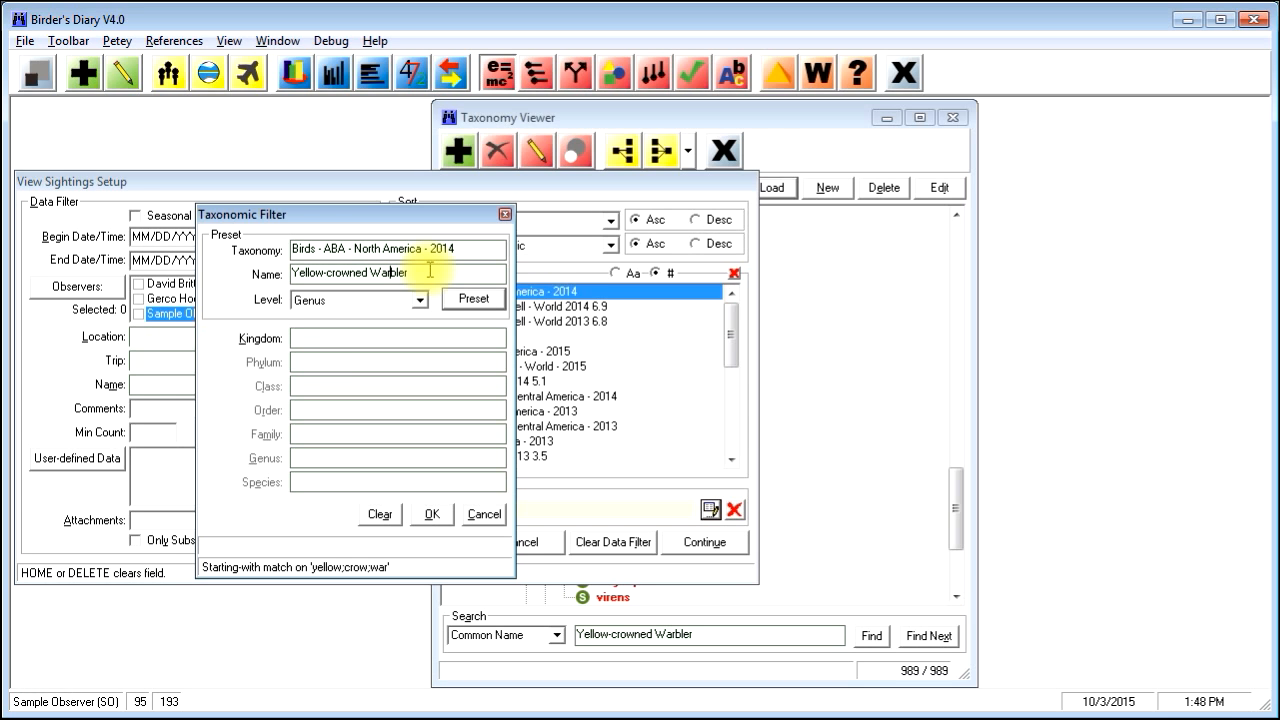
key("Return")
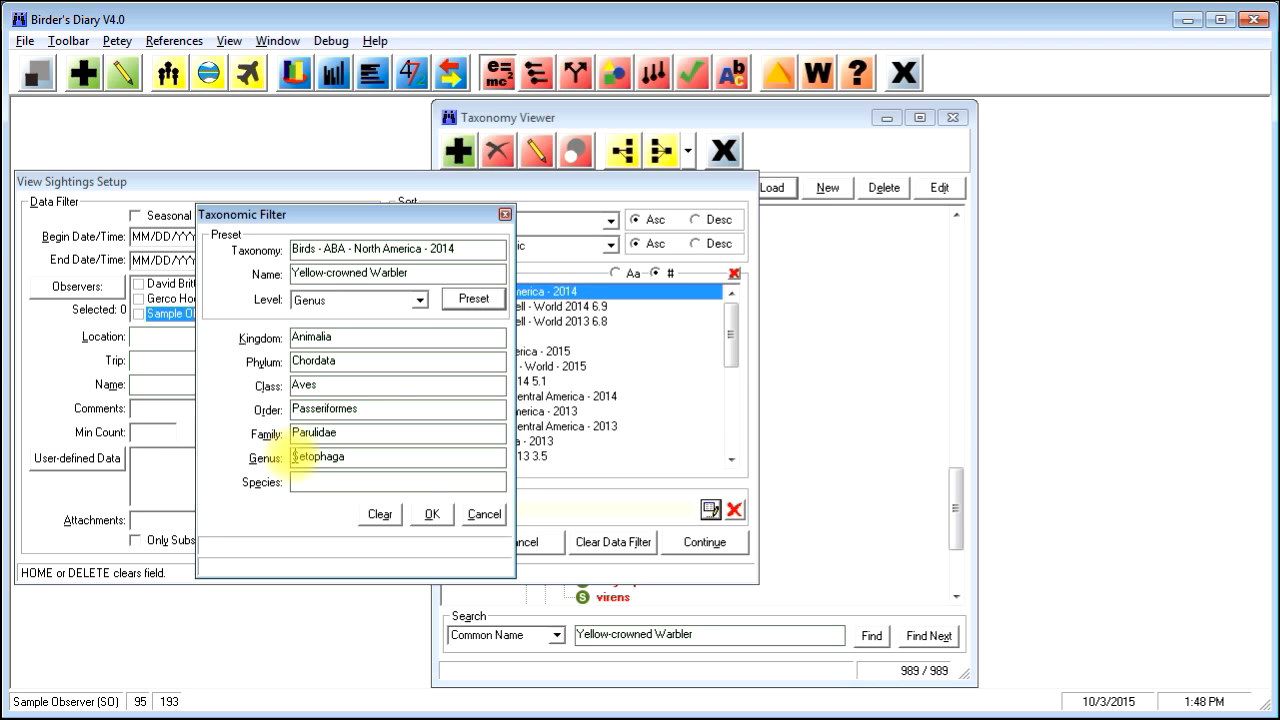
left_click(434, 517)
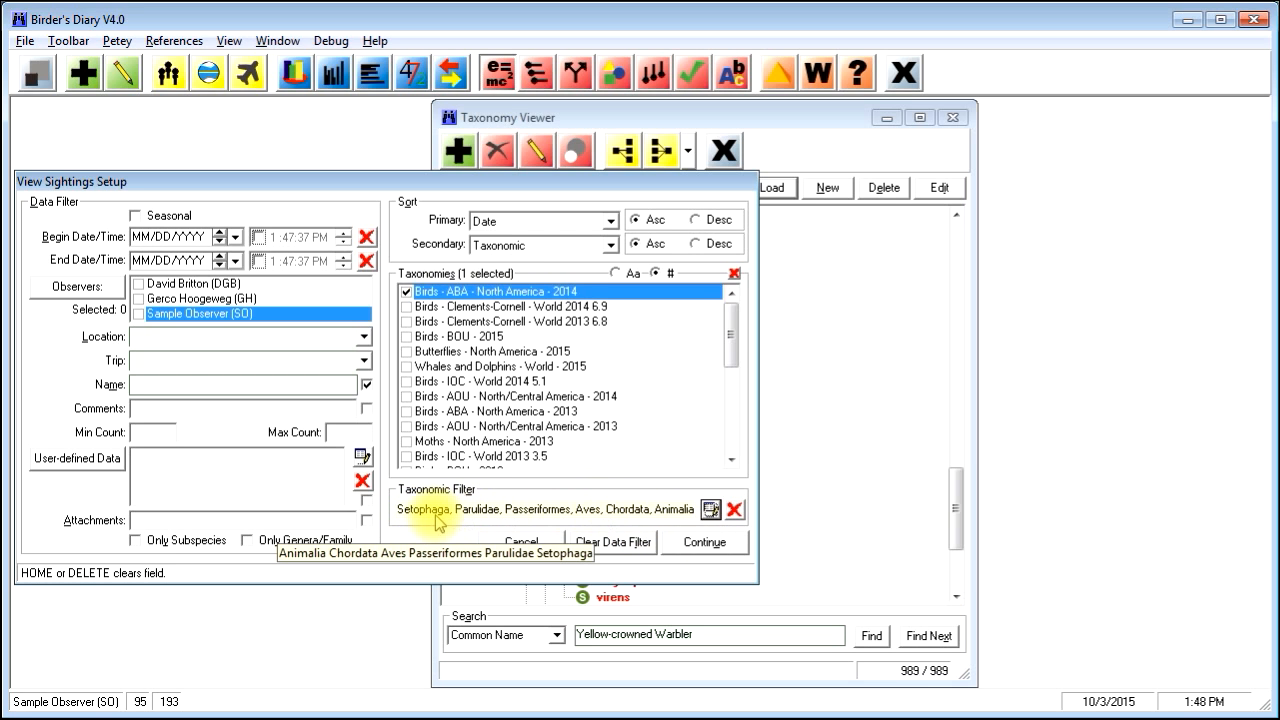
left_click(704, 545)
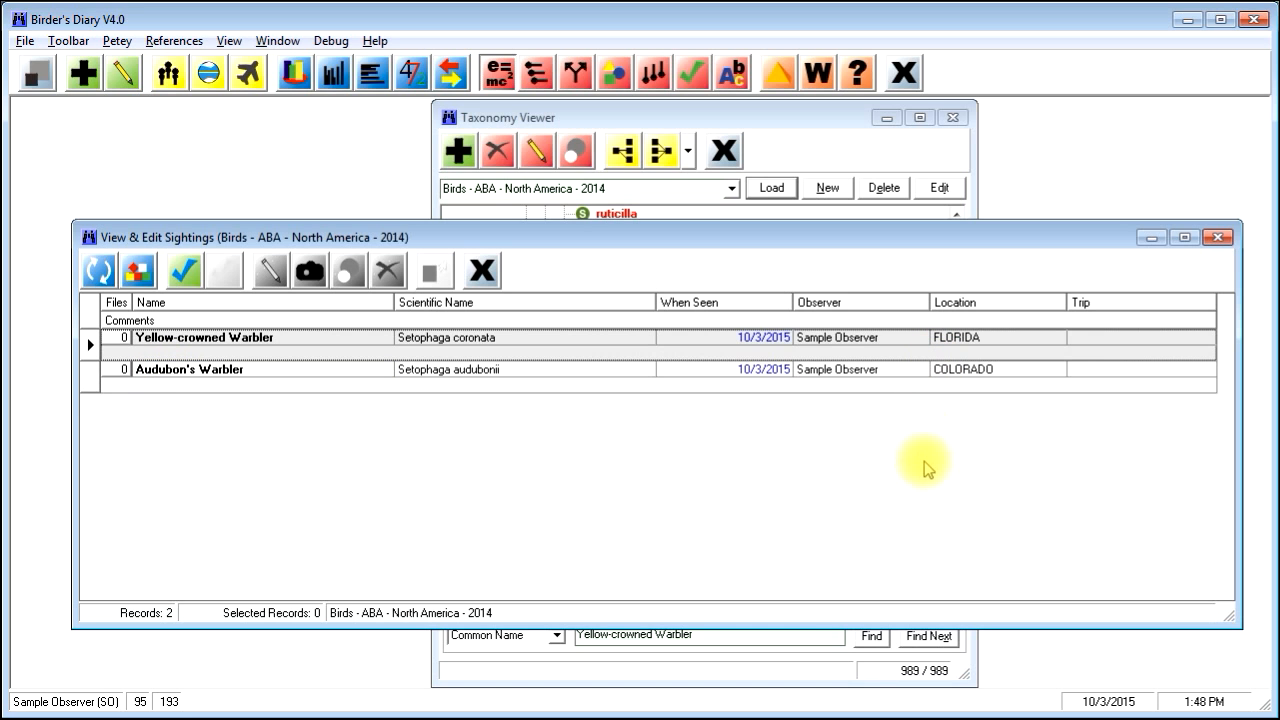
Open the audubonii species from the taxonomy tree in the Taxonomy Editor, with the whole form in view.
left_click(822, 127)
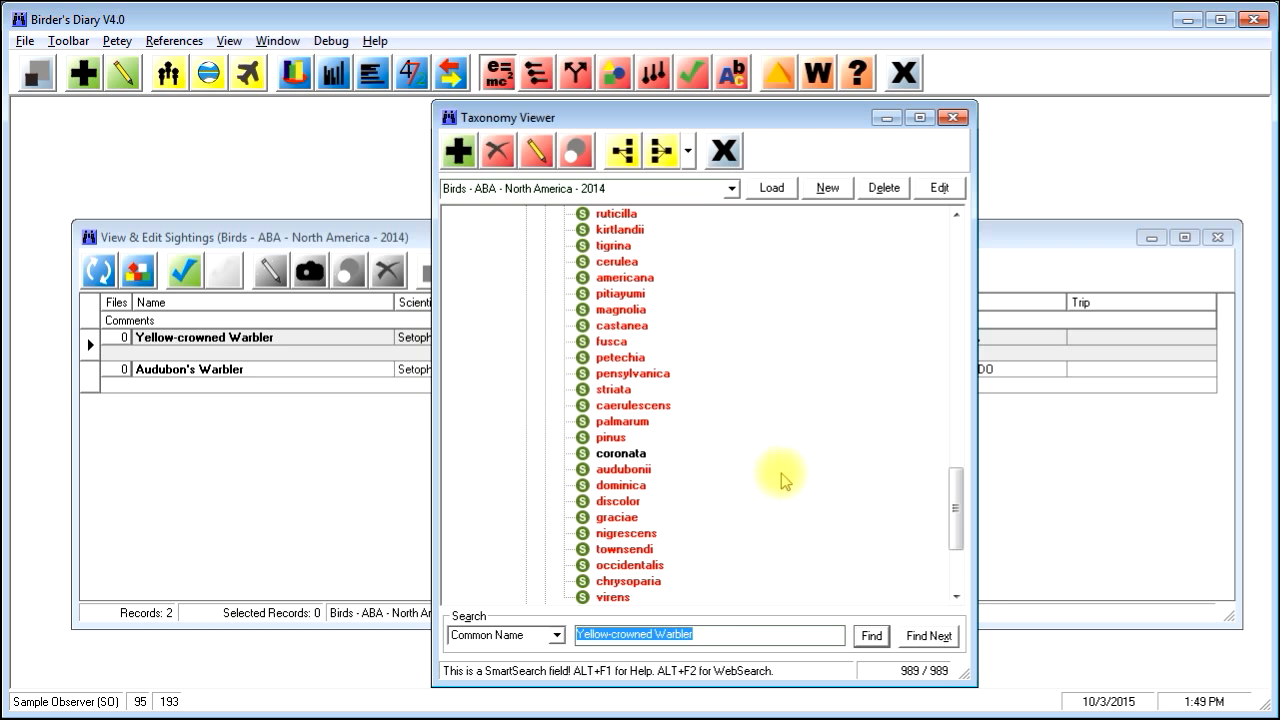
left_click(623, 454)
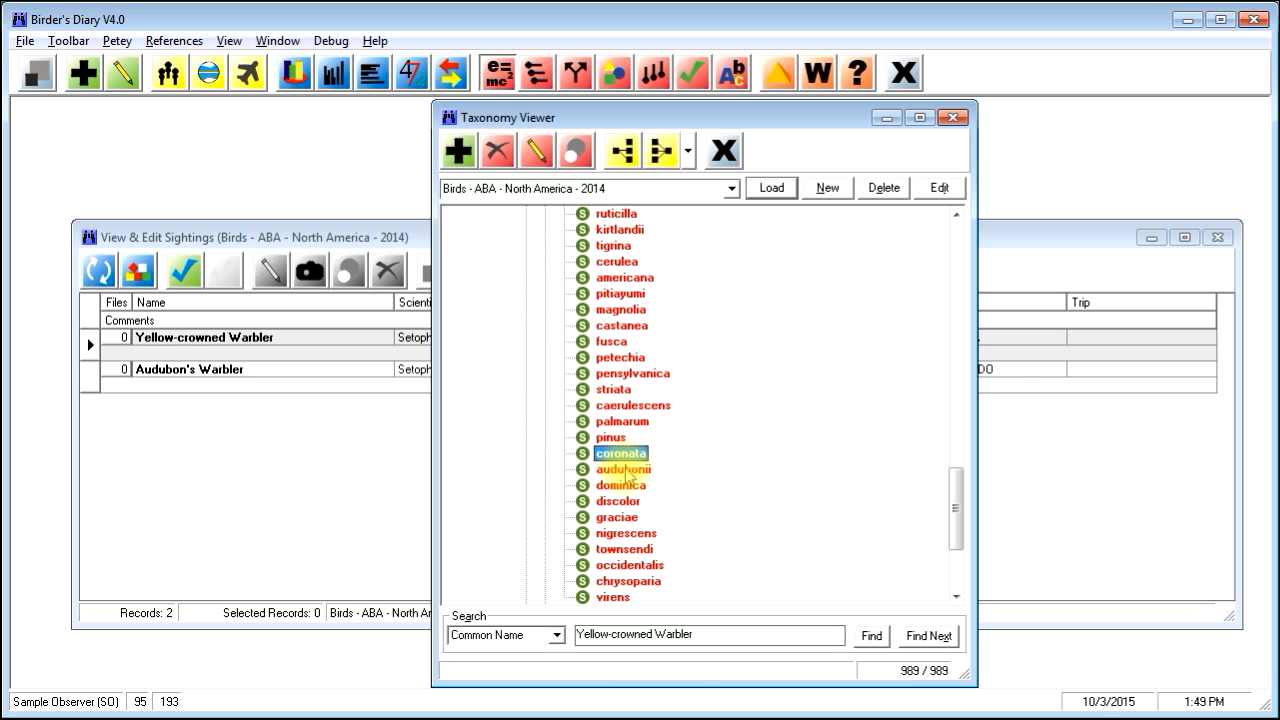
left_click(624, 470)
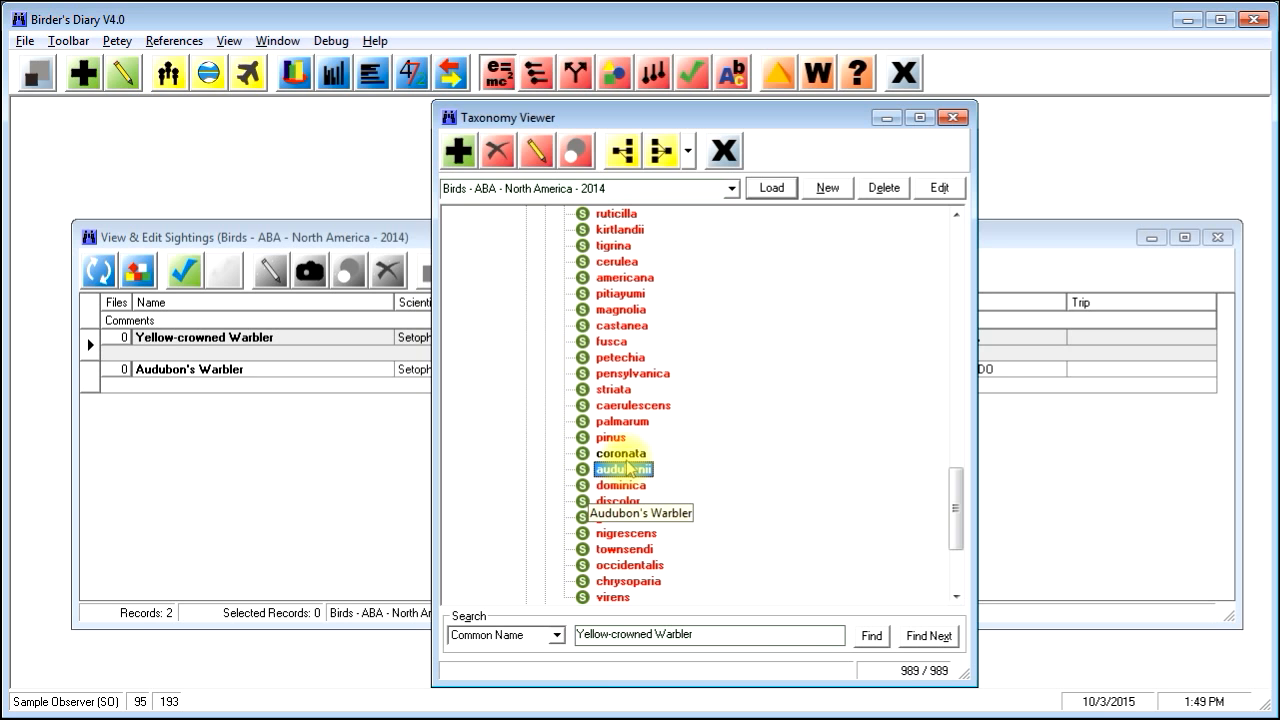
left_click(537, 152)
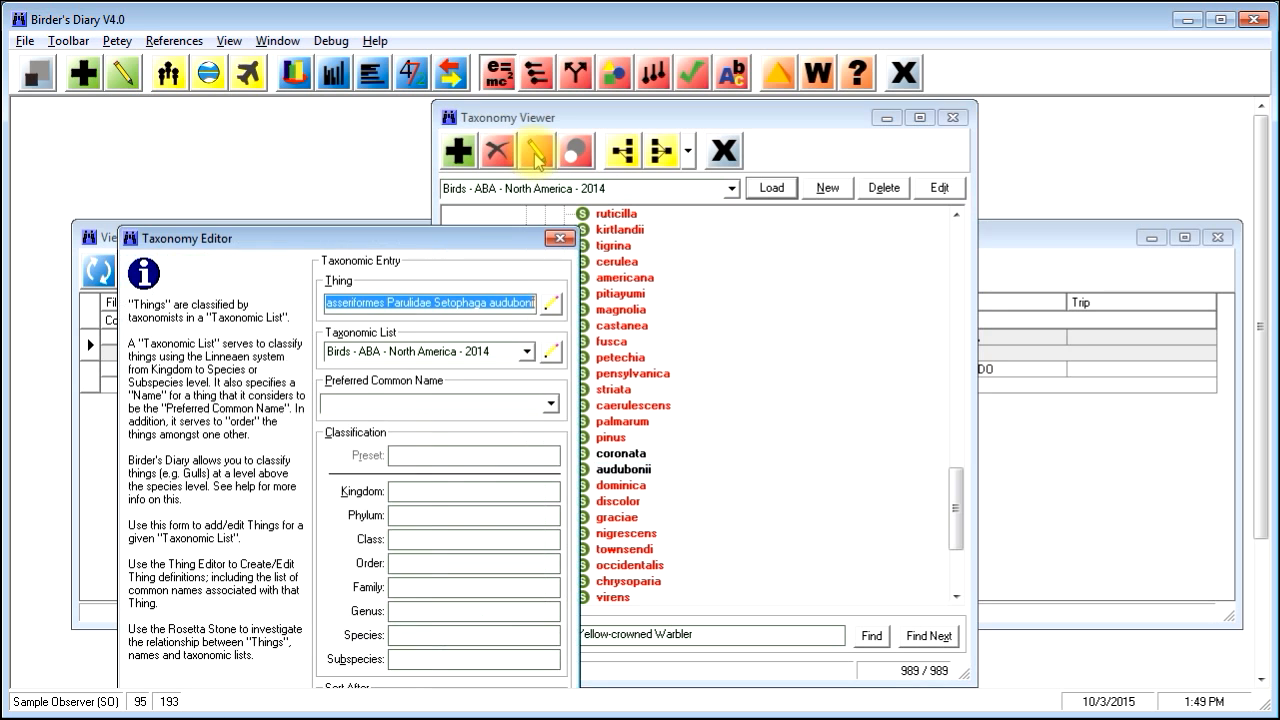
left_click_drag(437, 235, 443, 116)
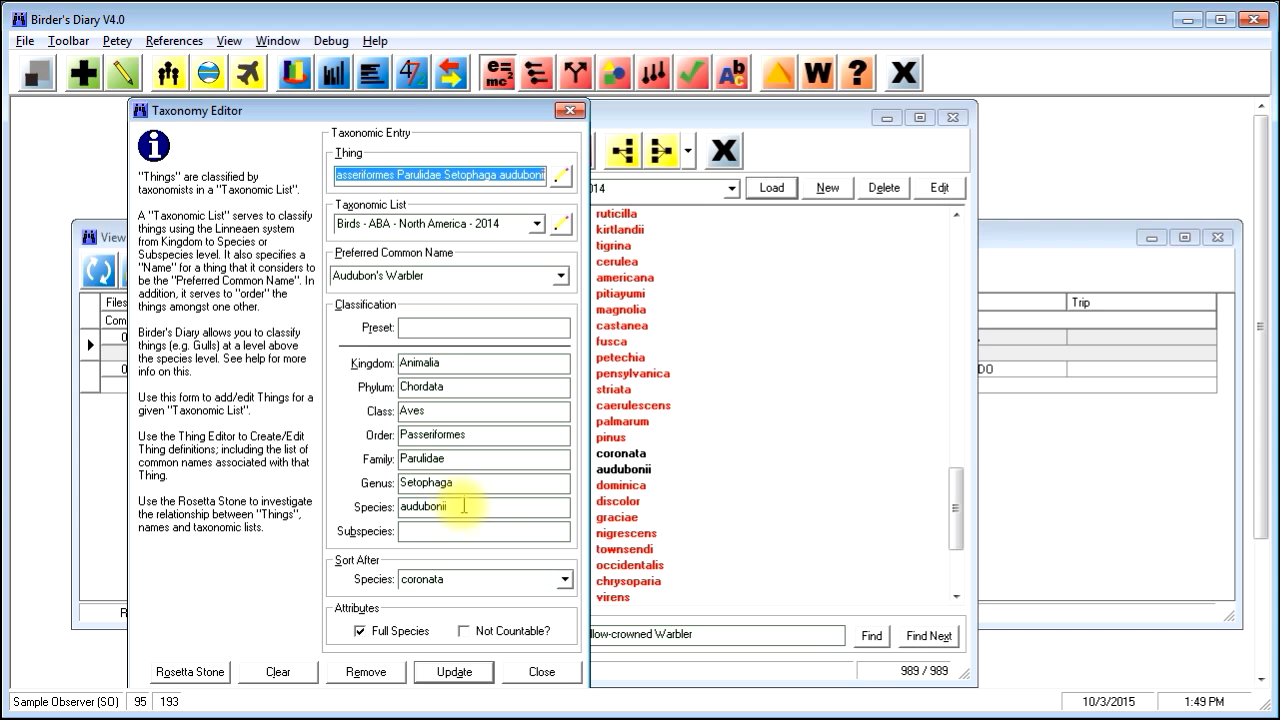
Reclassify Audubon's Warbler as species coronata, subspecies audubonii, update the entry with the list's sort order rebuilt, and close the editor.
left_click(464, 506)
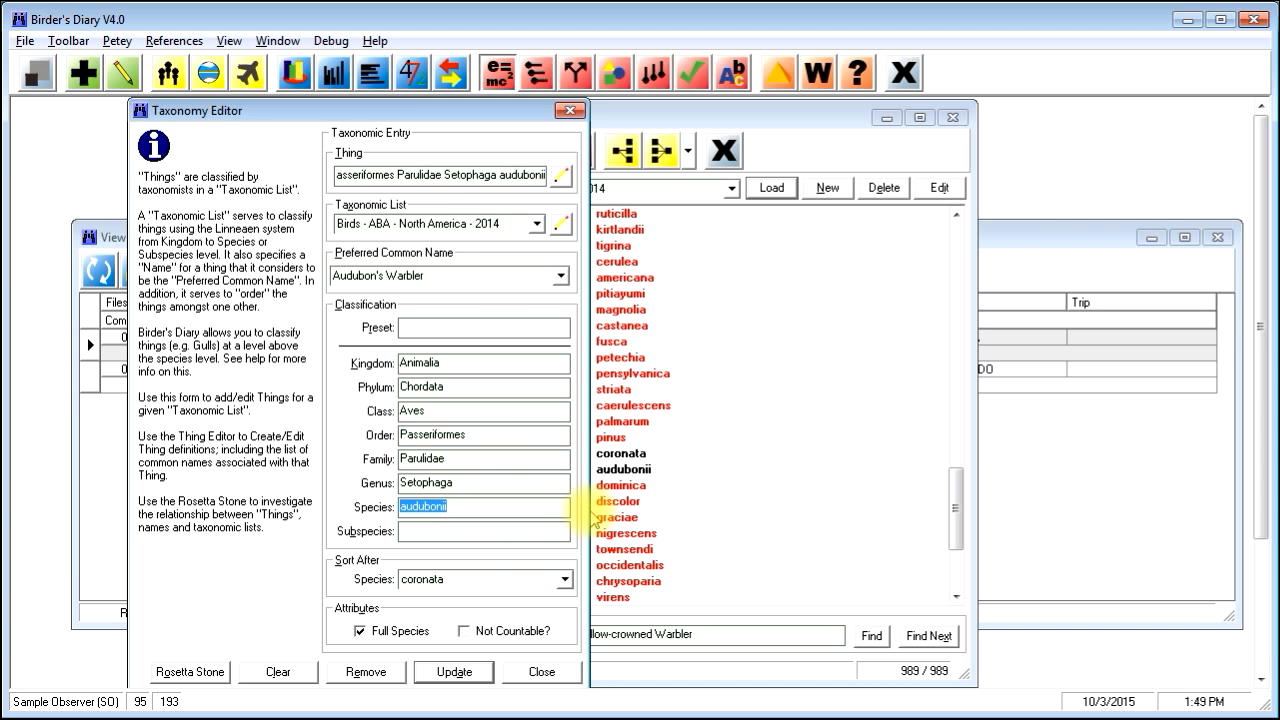
type("corona")
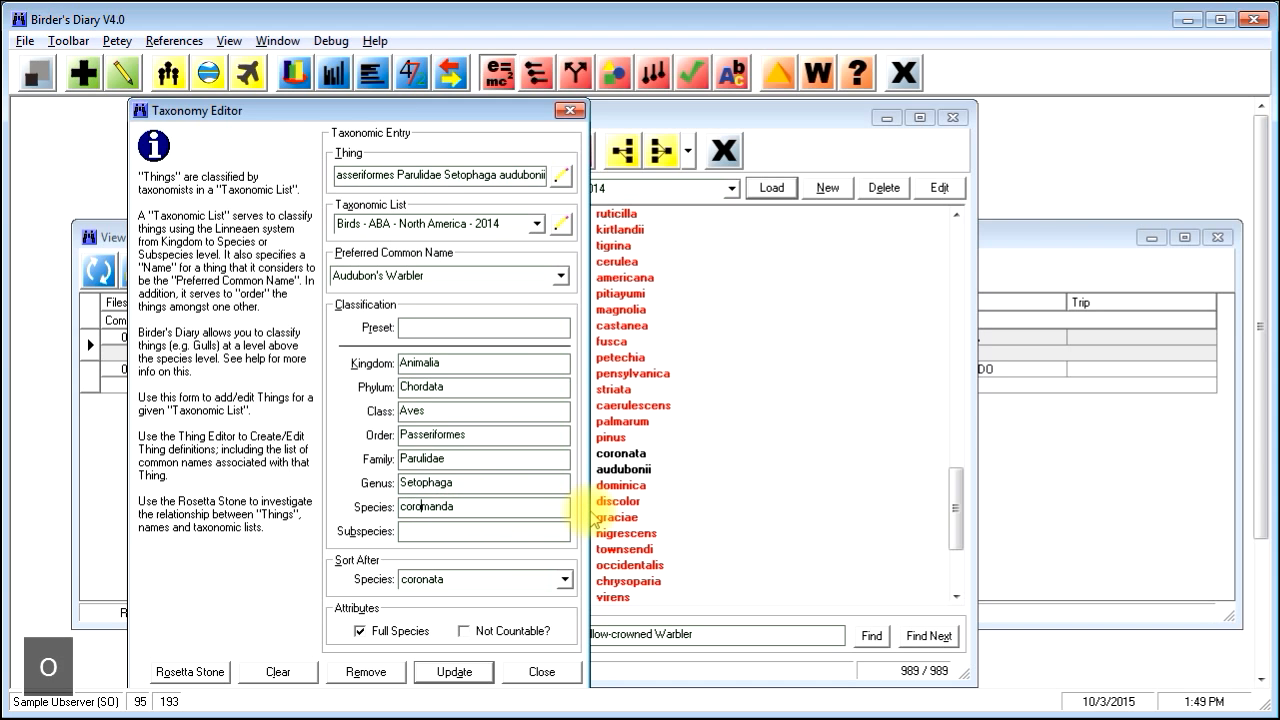
type("ta")
key("Tab")
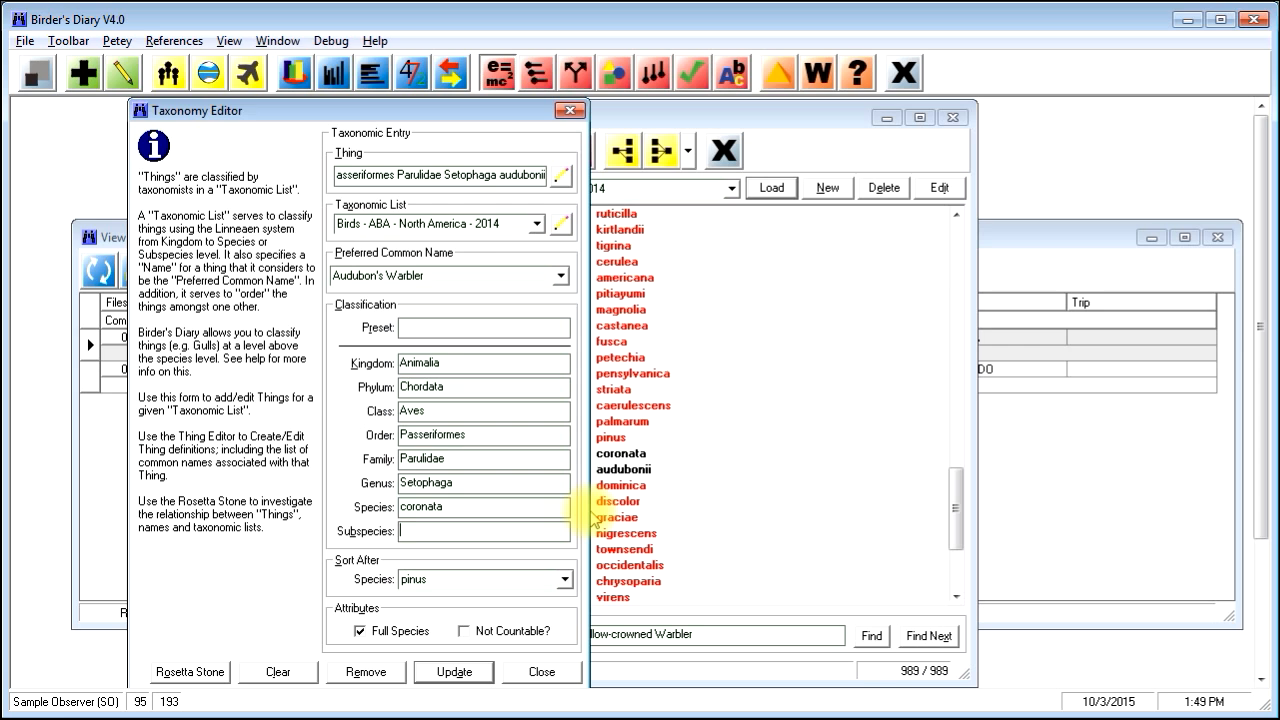
type("auduboni")
type("uboni")
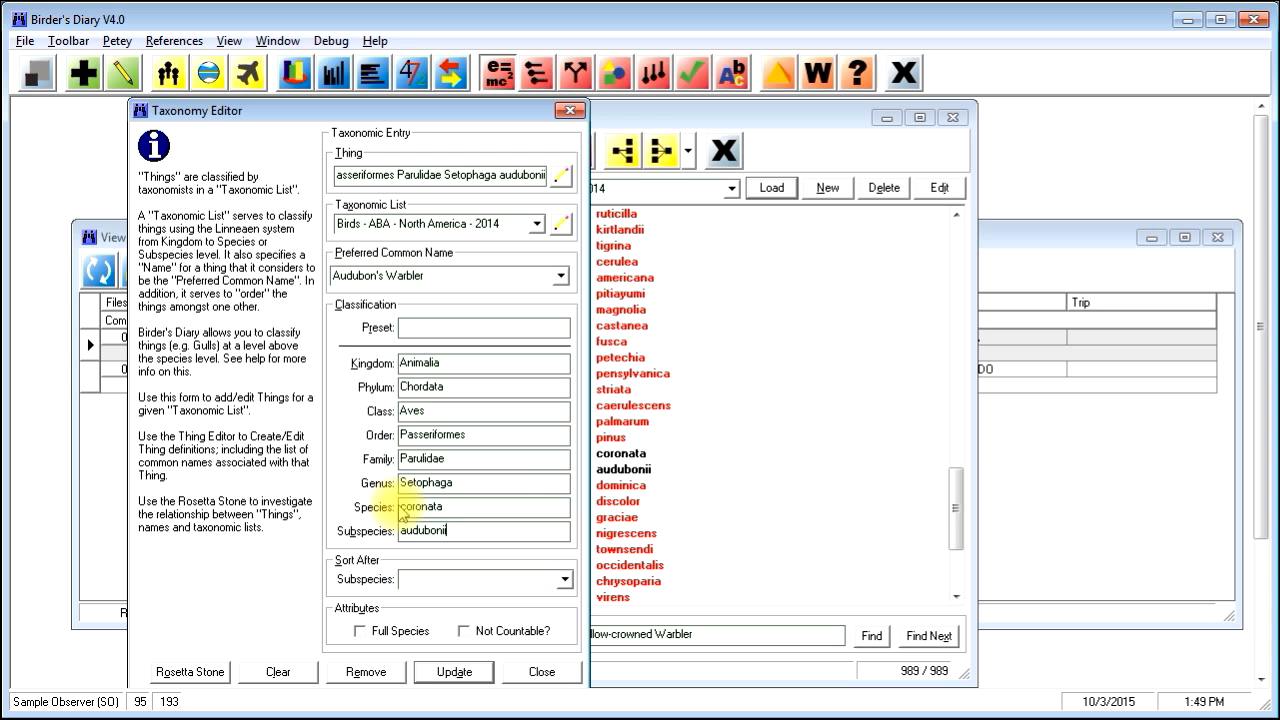
left_click(445, 672)
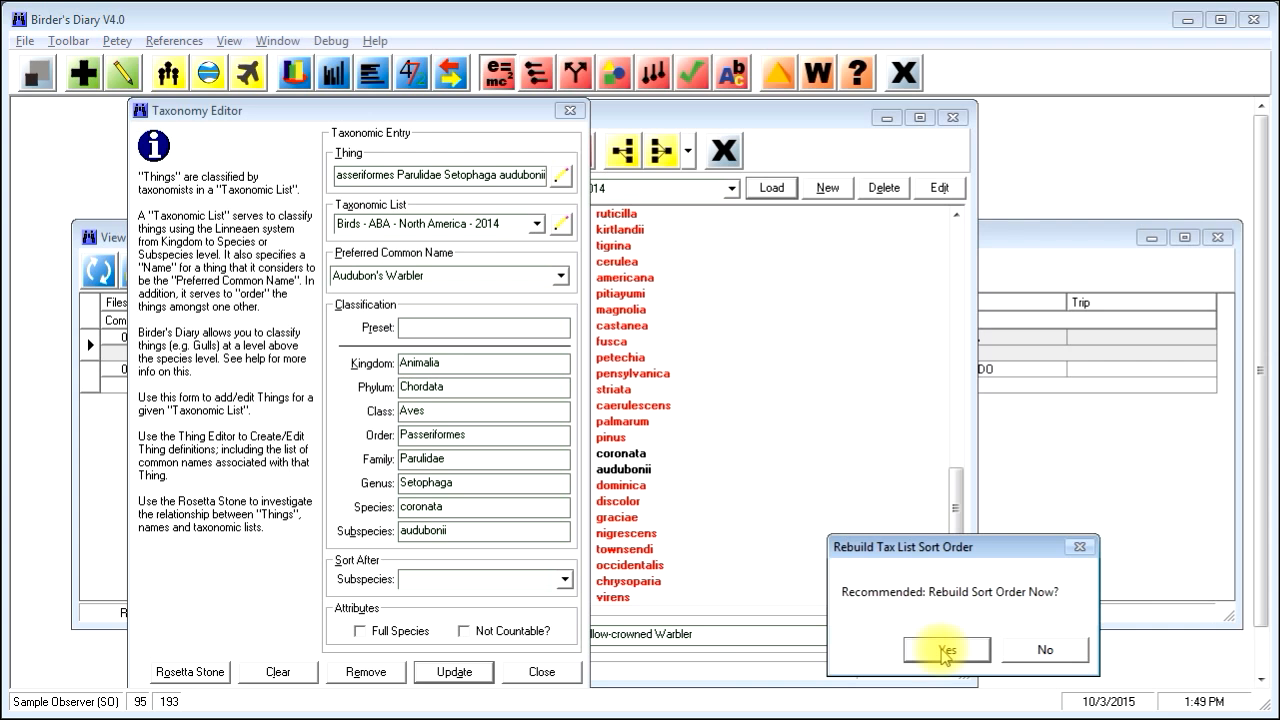
left_click(945, 650)
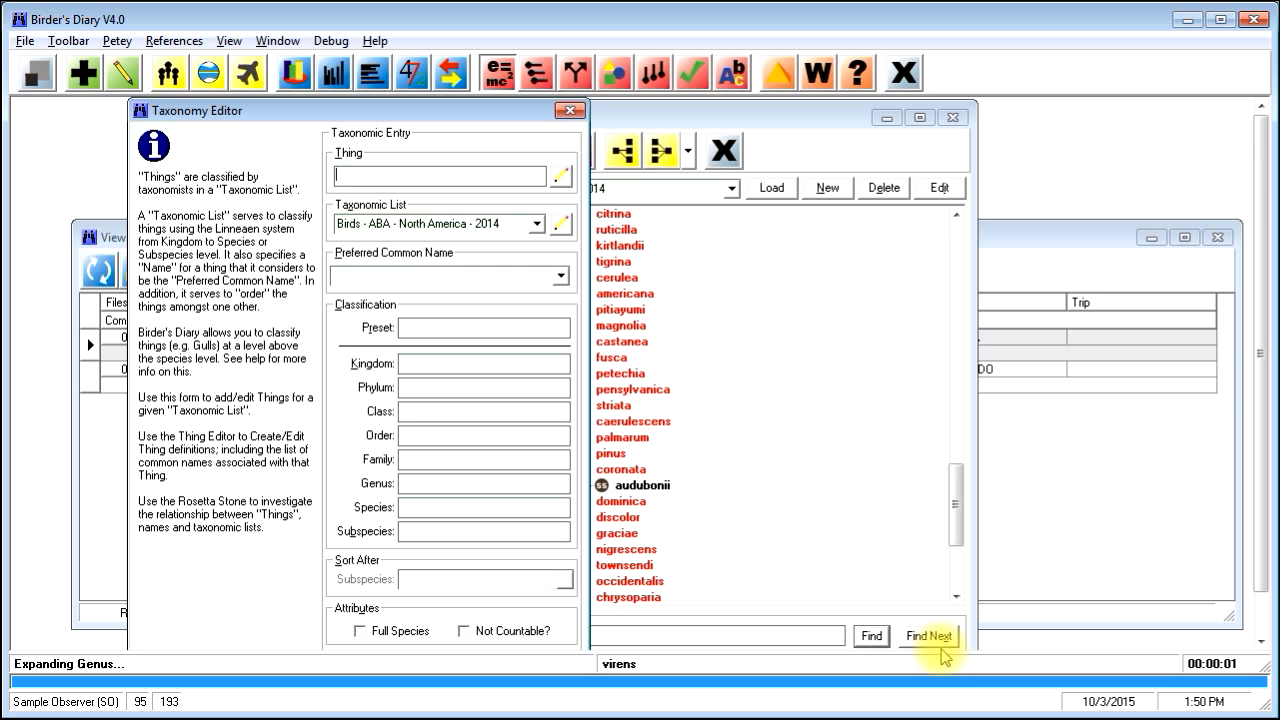
left_click(545, 675)
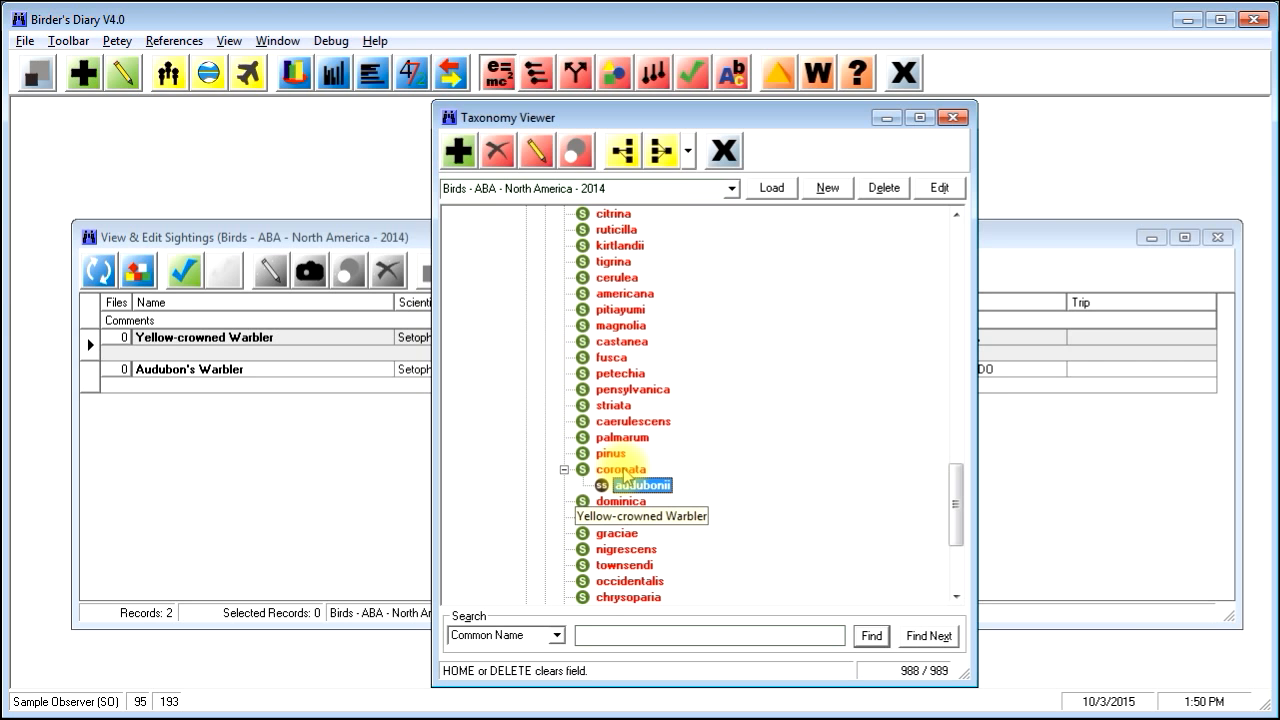
Change the preferred common name of the coronata species to Yellow-rumped Warbler and check it in the tree.
right_click(624, 470)
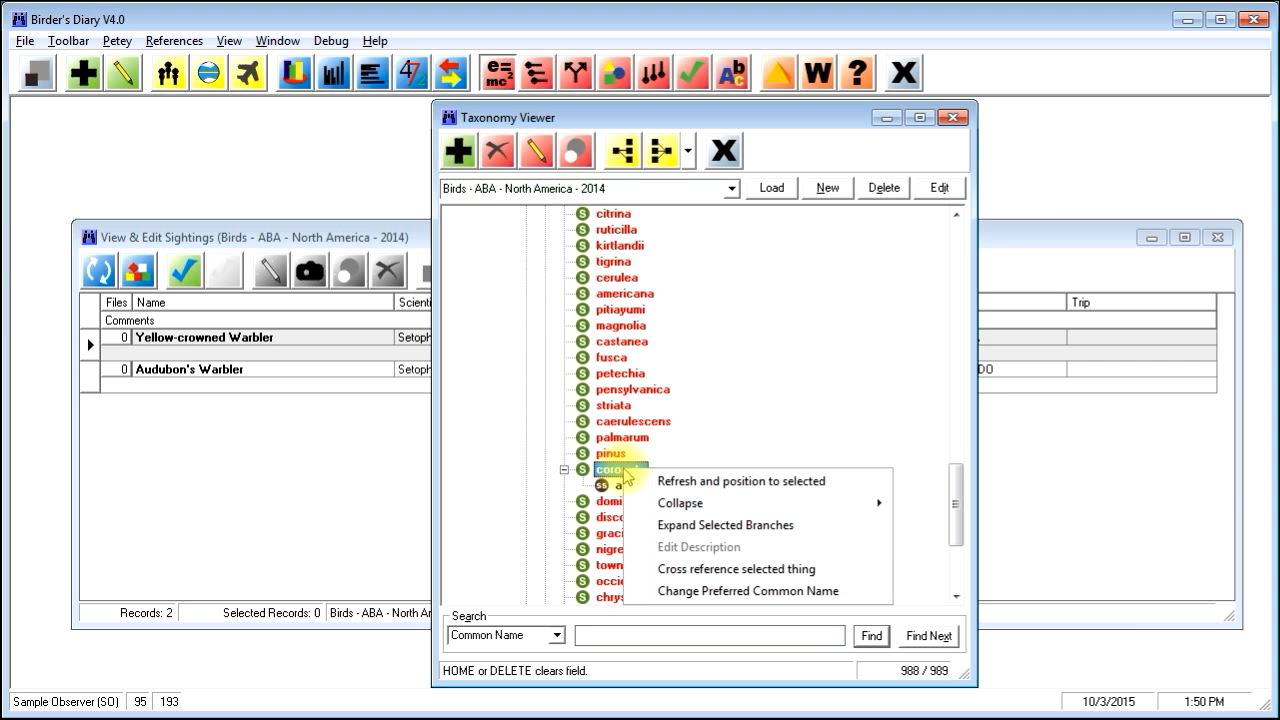
left_click(712, 591)
type("Y")
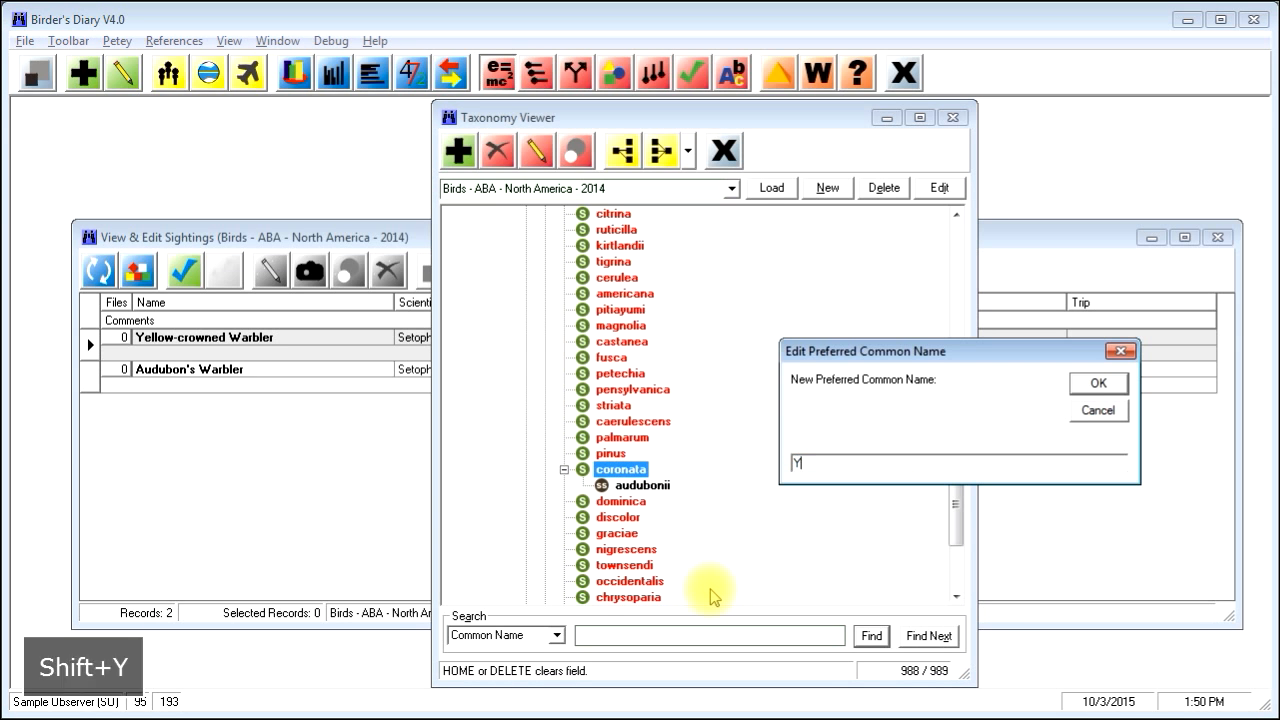
type("ellow-rumped Warbler")
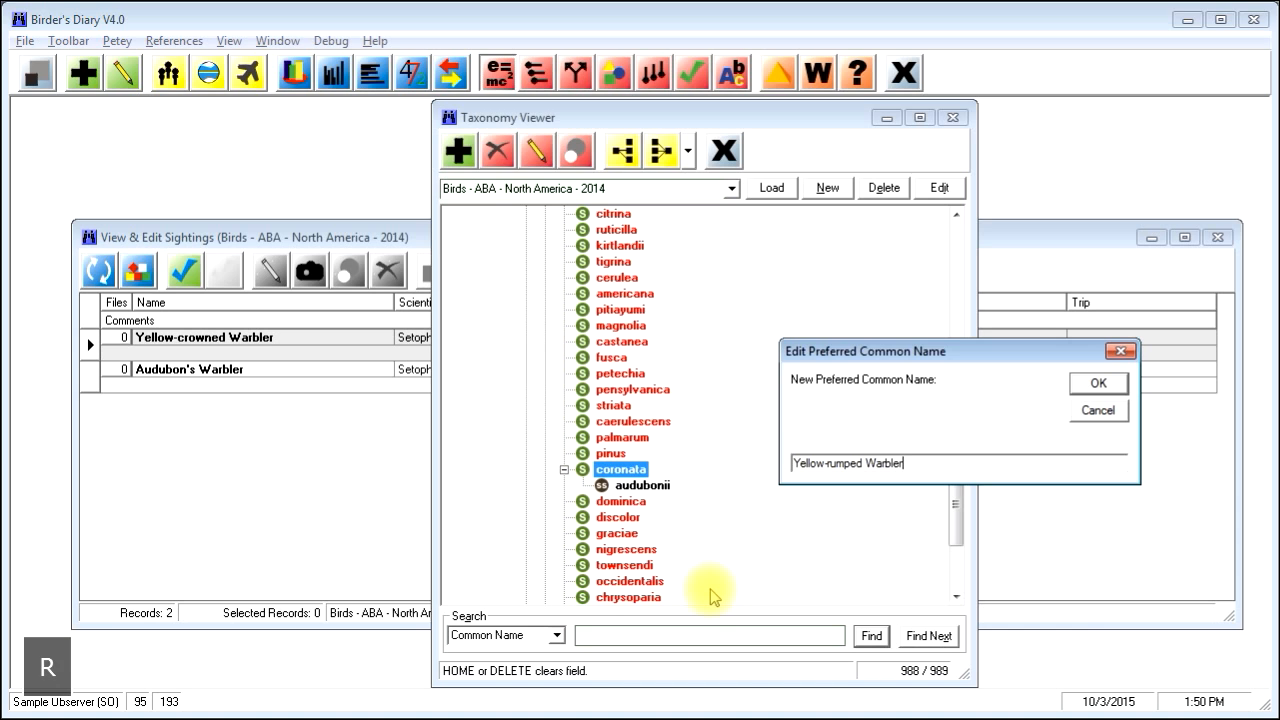
key("Return")
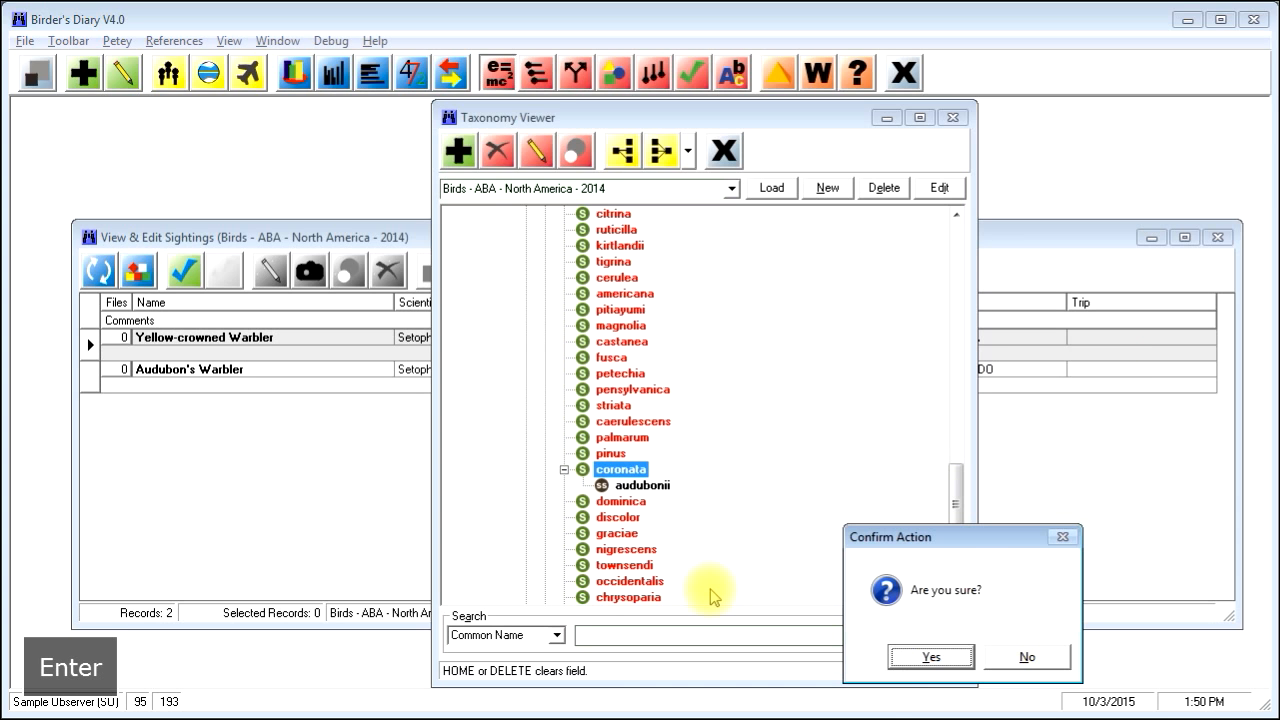
left_click(937, 656)
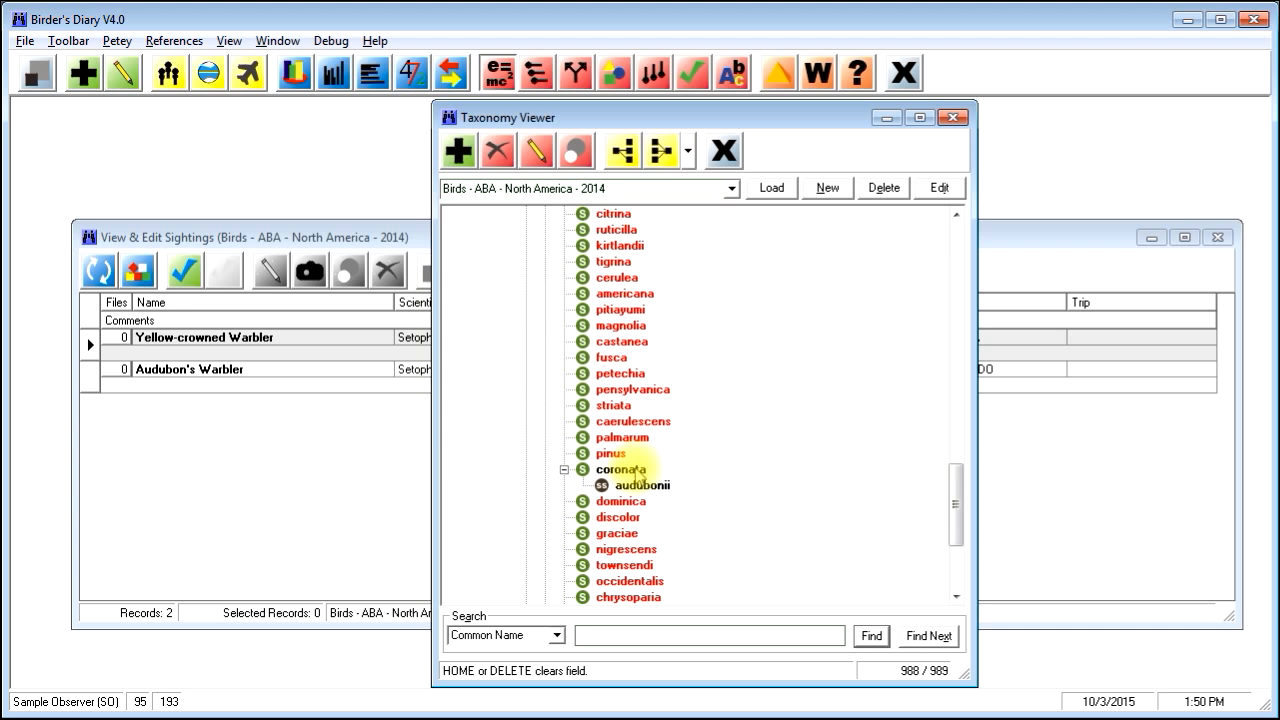
mouse_move(638, 478)
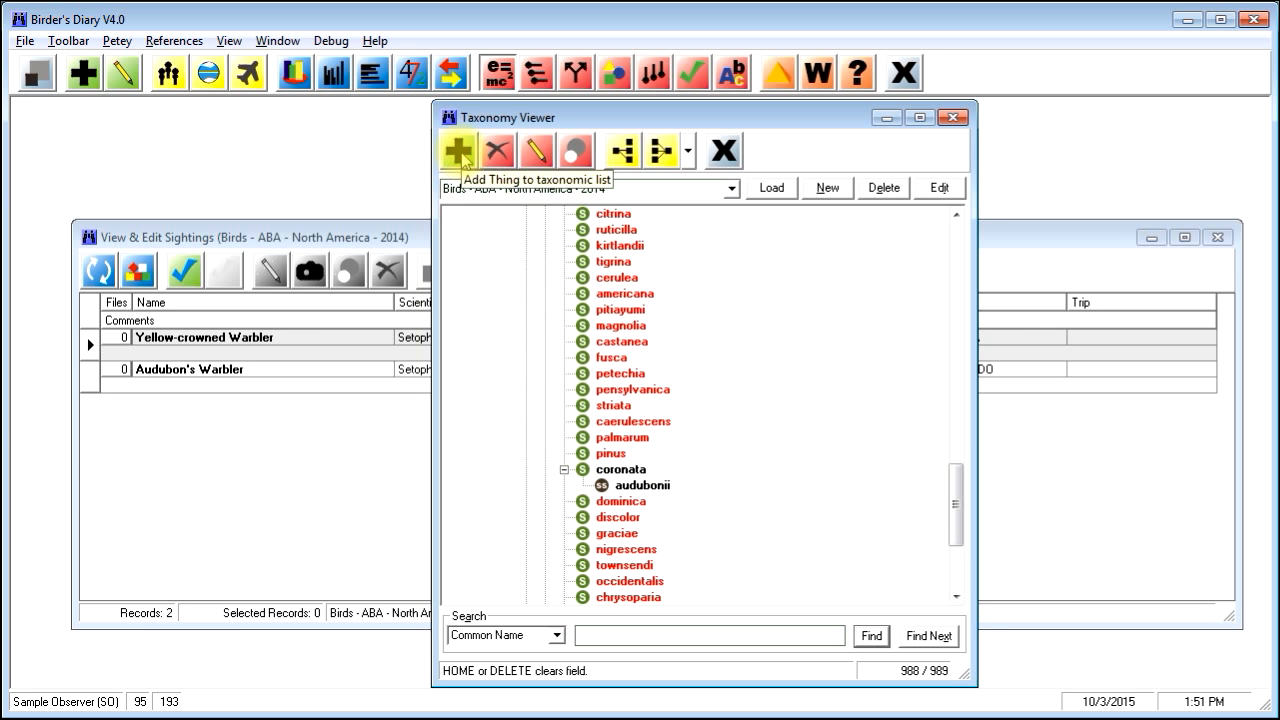
Start a new entry in the Birds - ABA - North America - 2014 list with the common name Myrtle Warbler.
left_click(460, 153)
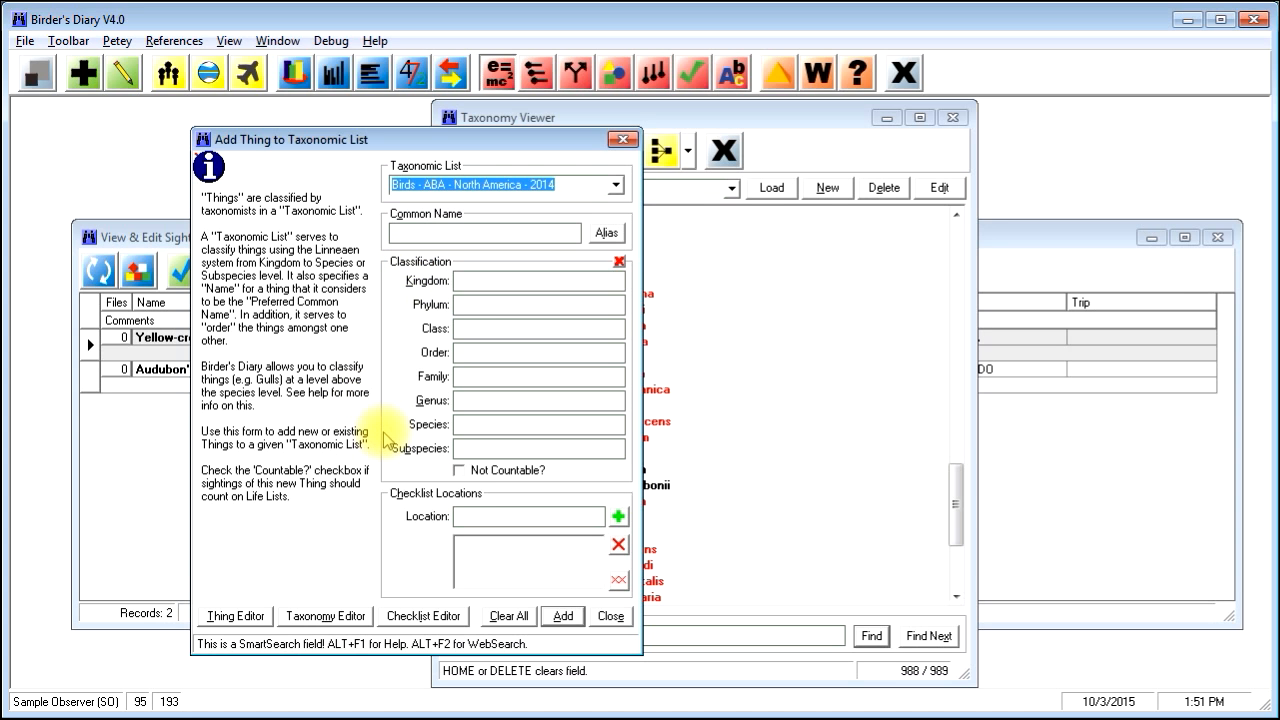
key("Tab")
type("Myrtl")
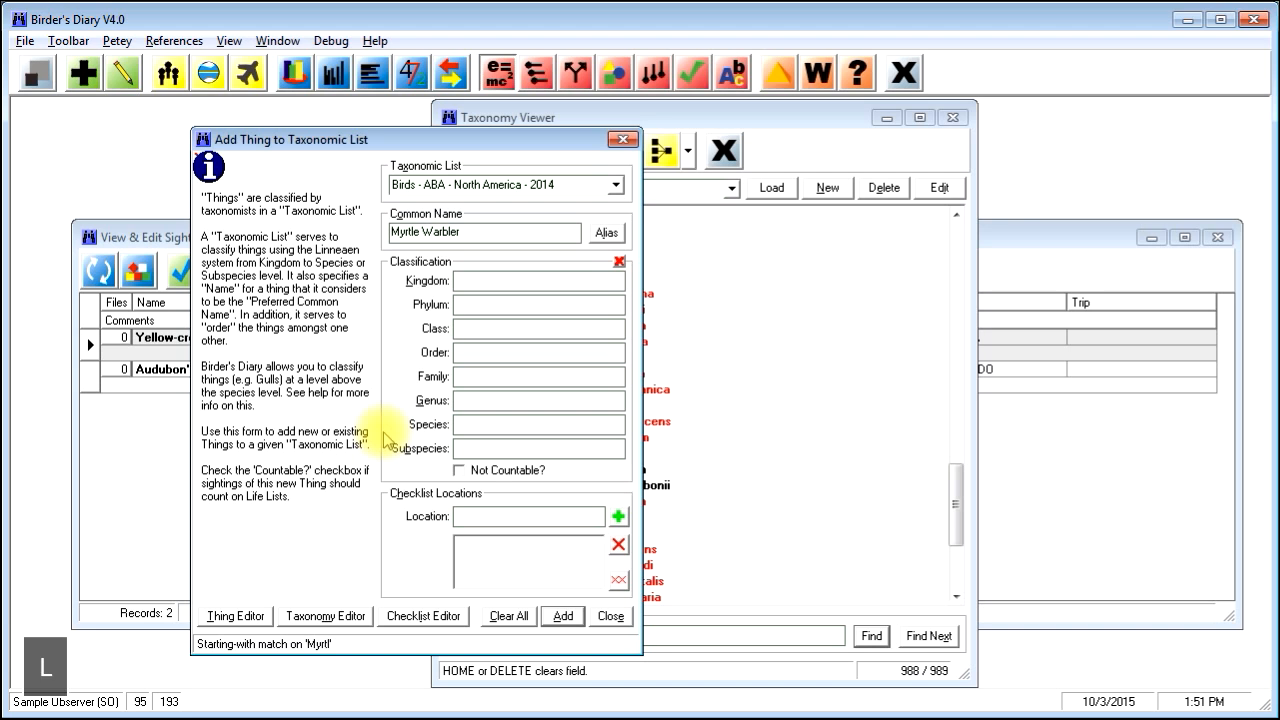
Classify the new entry under genus Setophaga, species coronata, subspecies coronata, with the higher ranks filled in from the genus.
key("Tab")
key("Tab")
key("Tab")
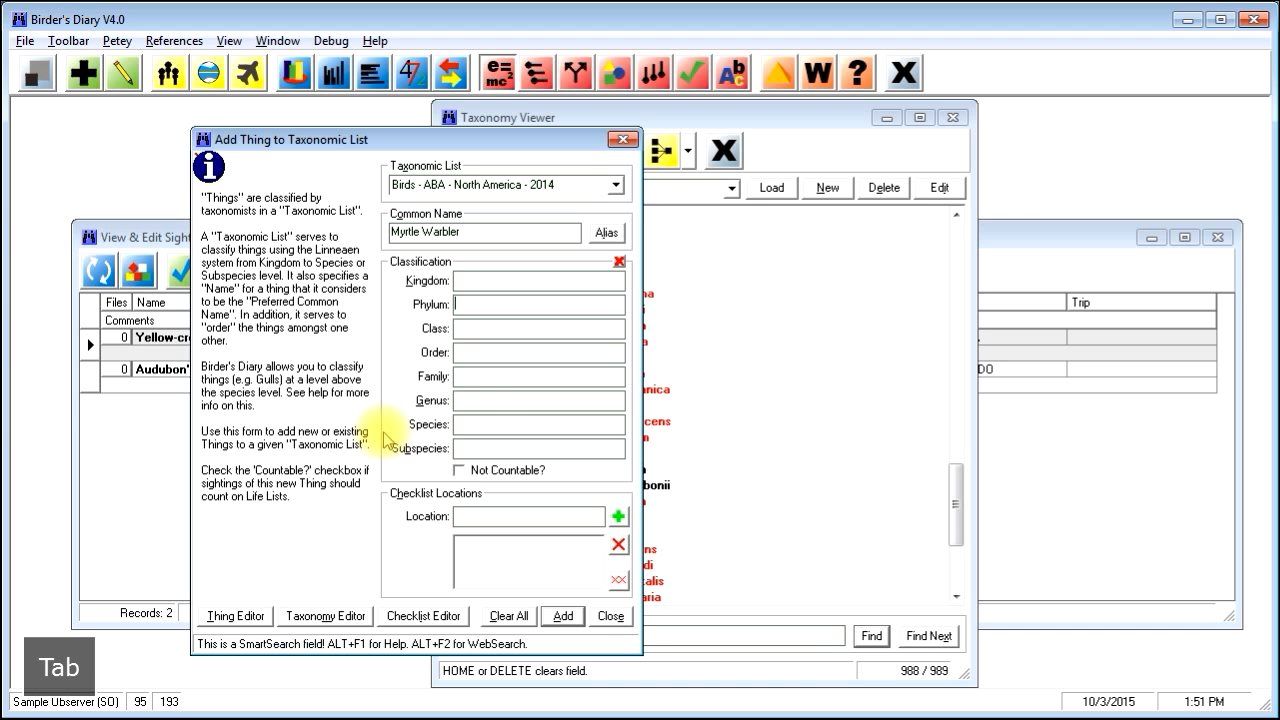
type("setohp")
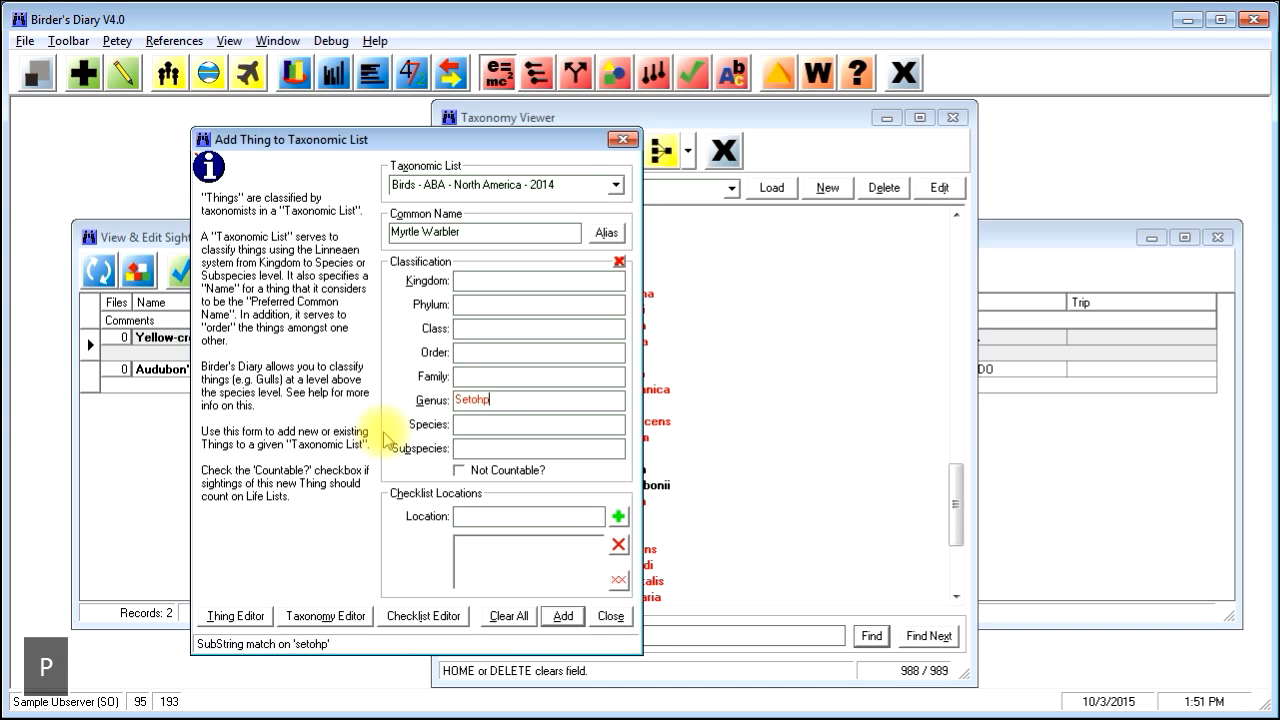
key("BackSpace")
key("BackSpace")
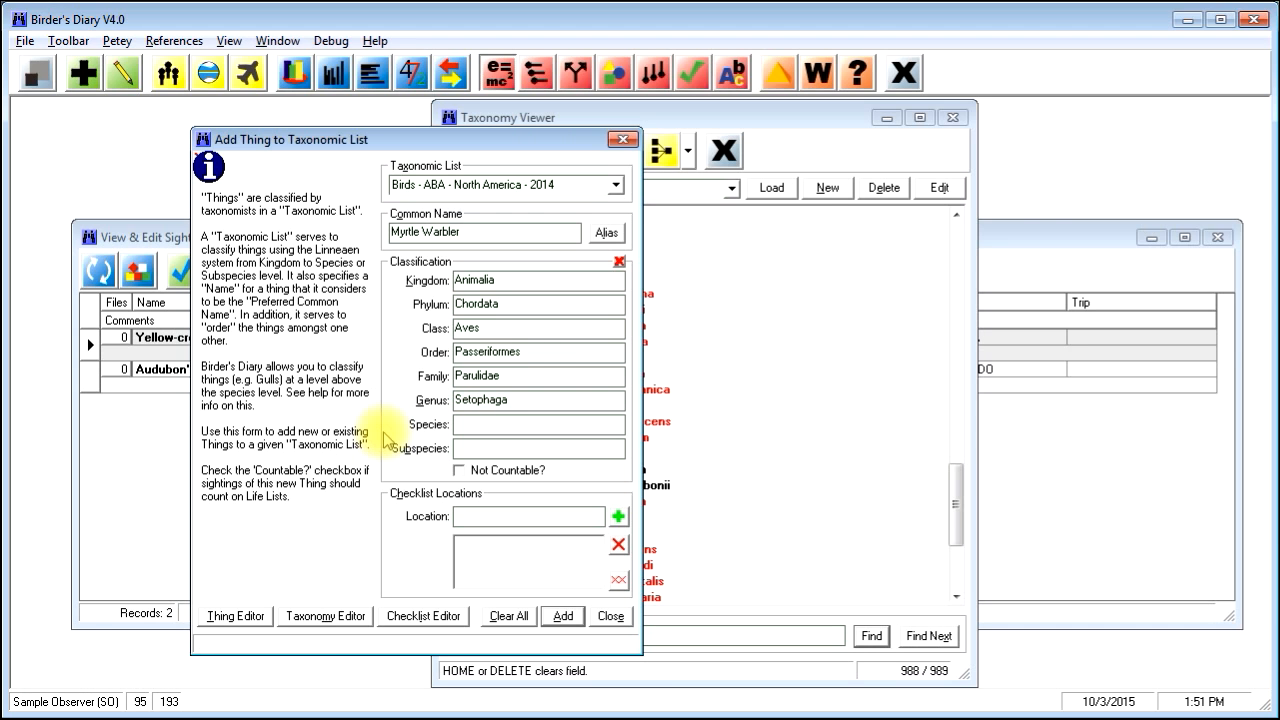
key("Tab")
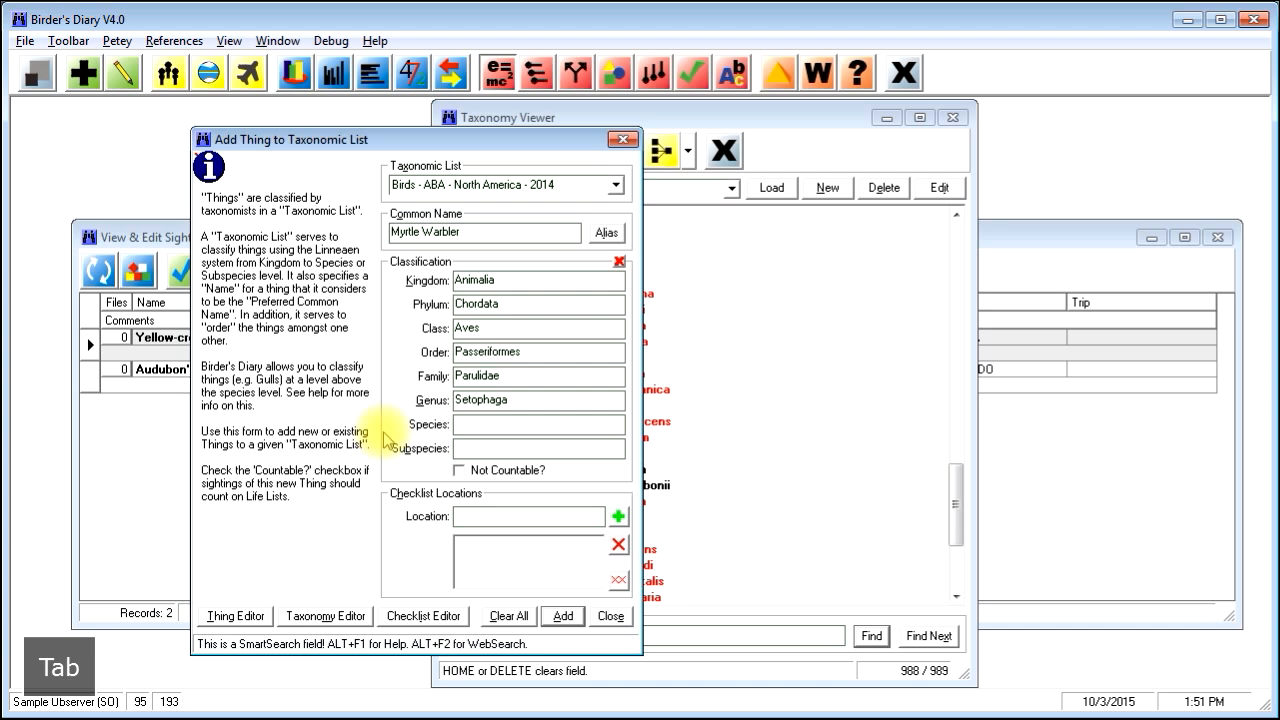
type("coronata")
key("Tab")
type("coron")
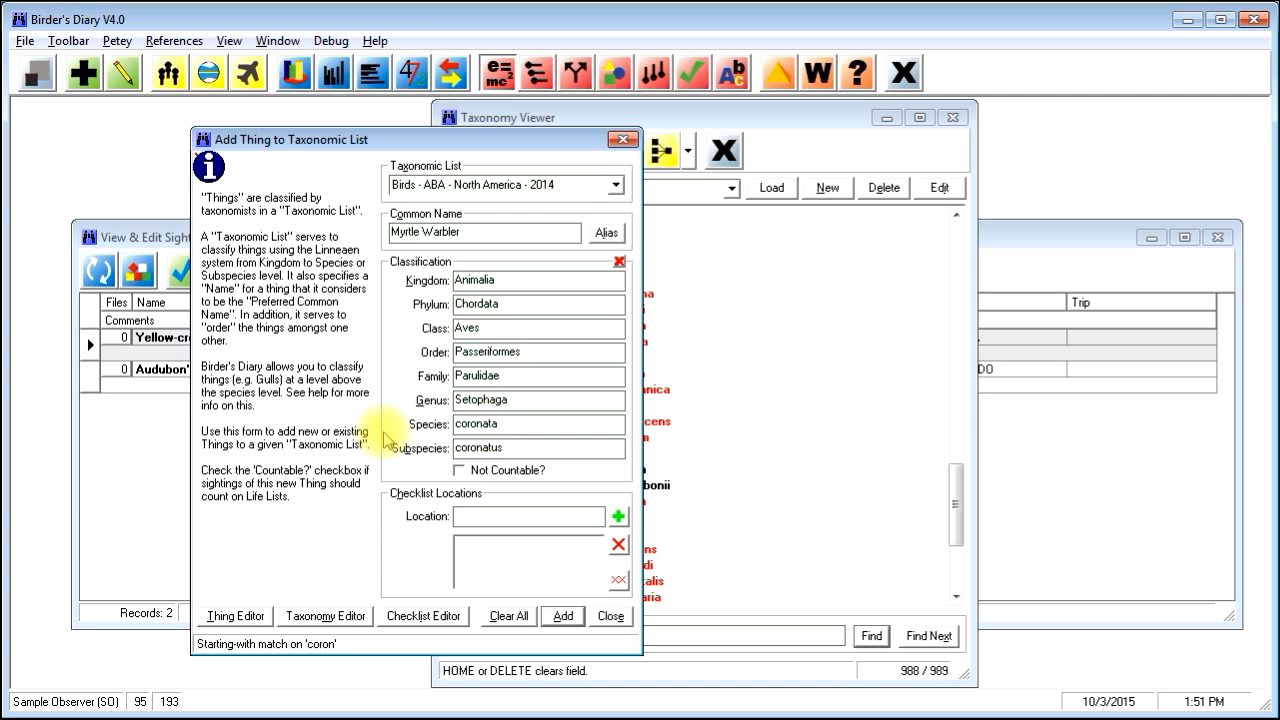
type("ata")
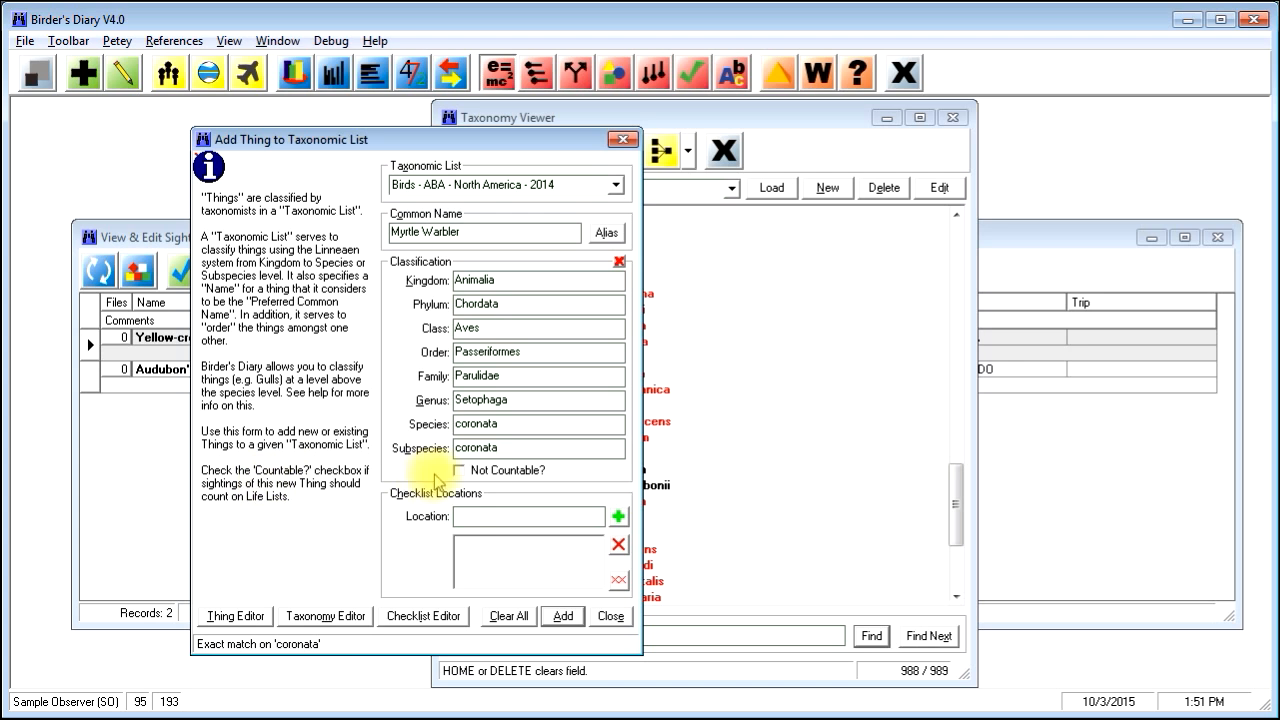
Include Florida among the checklist locations for Myrtle Warbler.
left_click(493, 514)
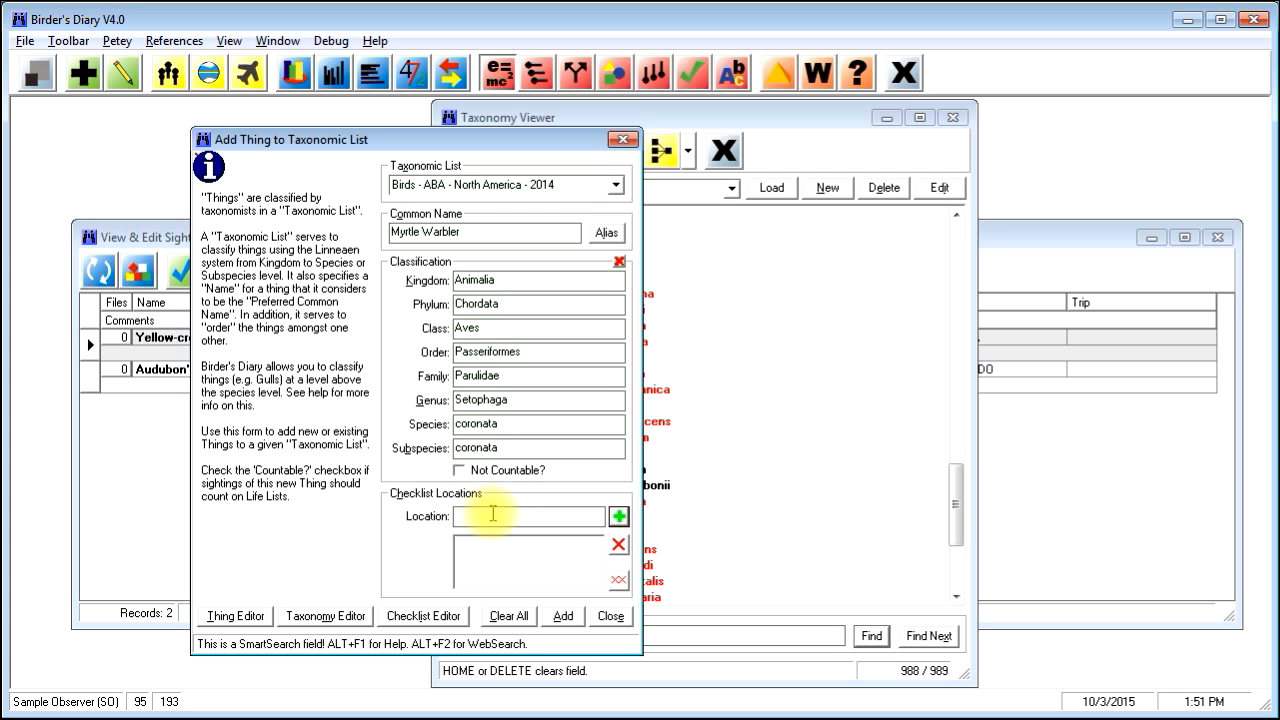
type("flori")
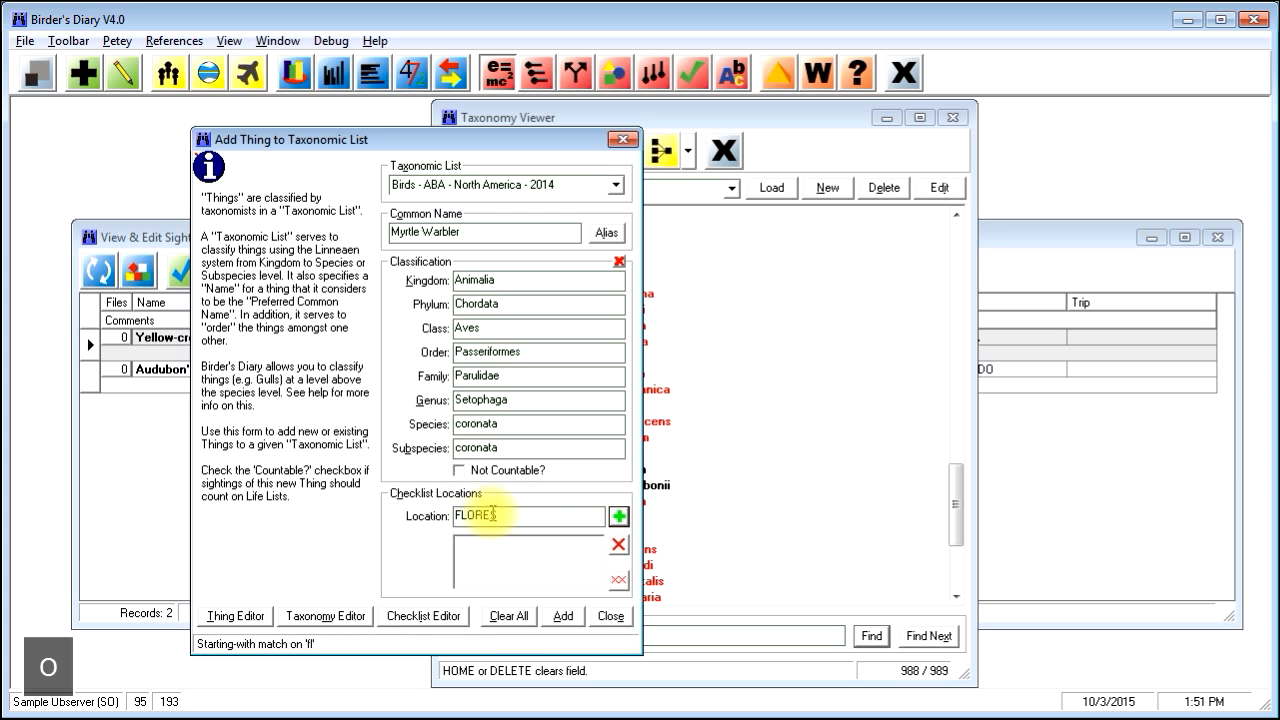
key("Return")
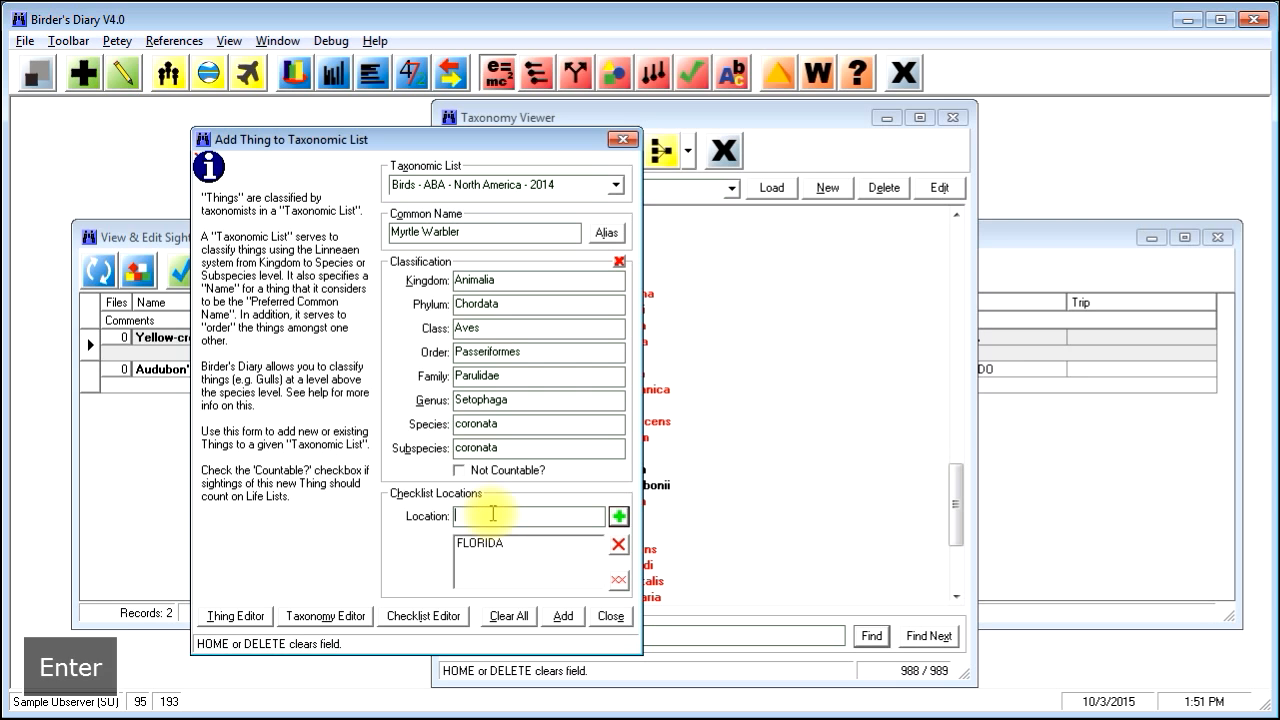
Add Myrtle Warbler to the list using the existing Thing with the same classification, close the form, and check the subspecies in the tree.
left_click(565, 618)
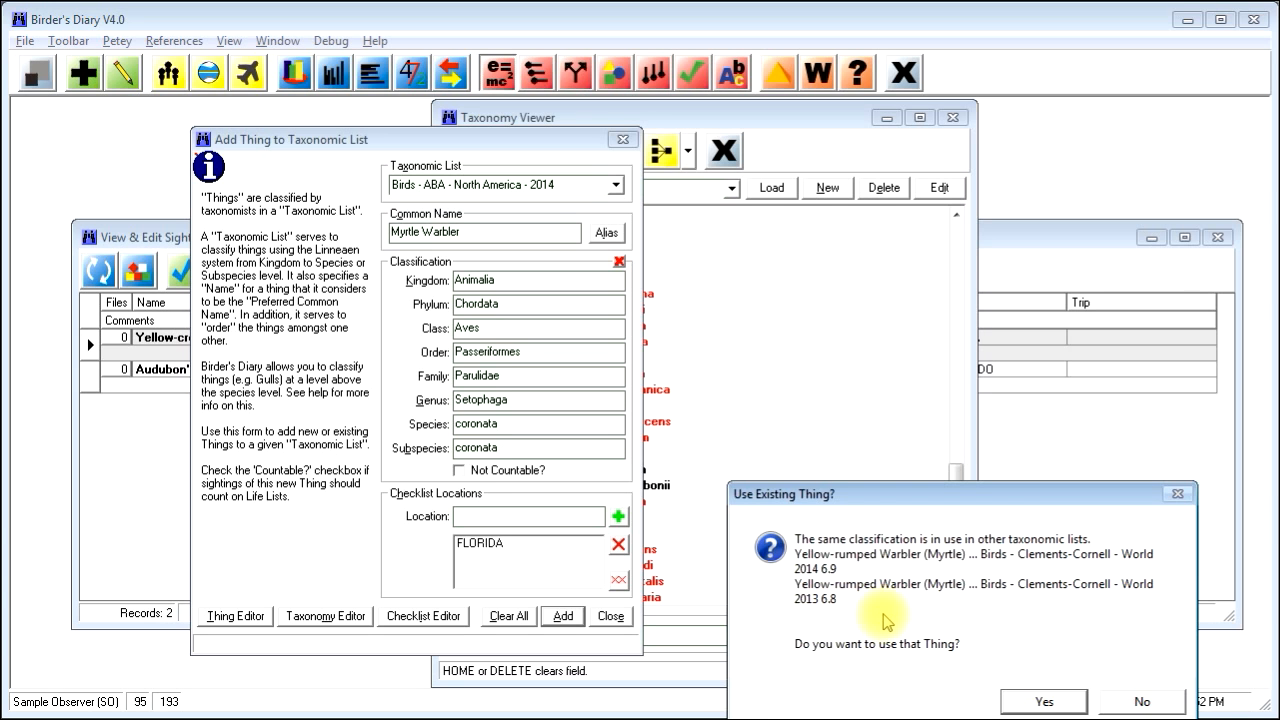
left_click(1043, 701)
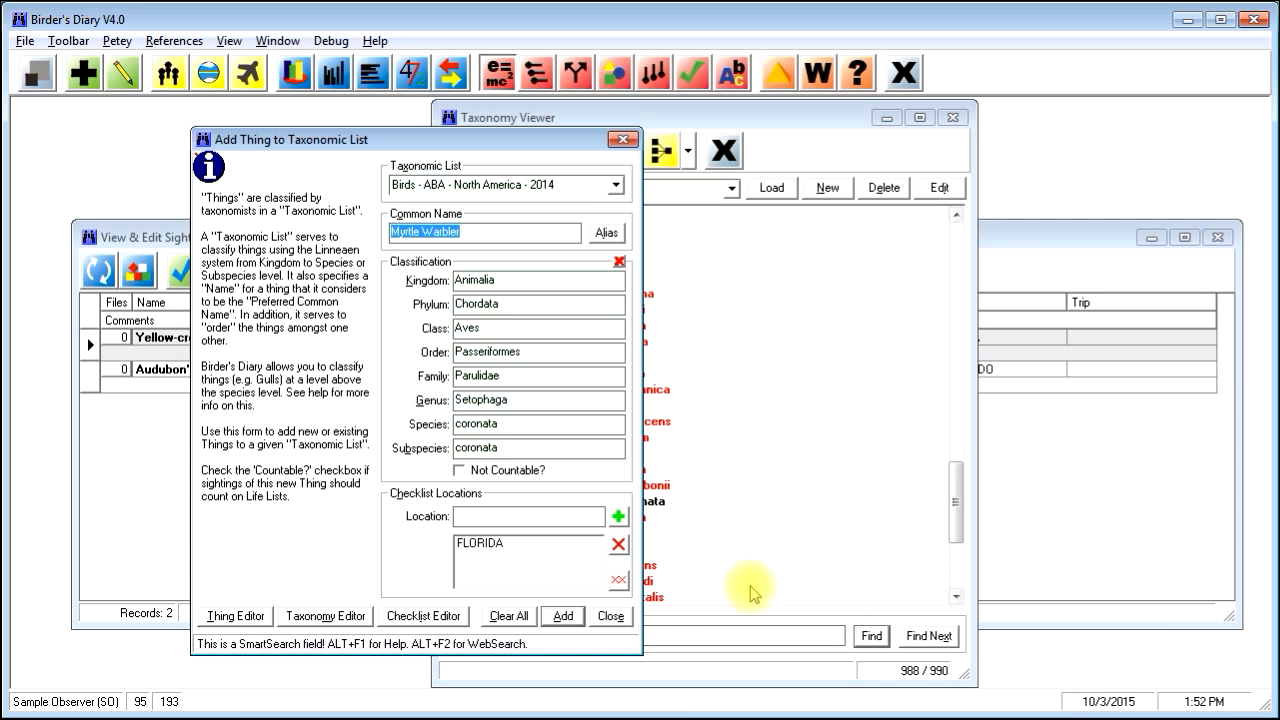
left_click(622, 618)
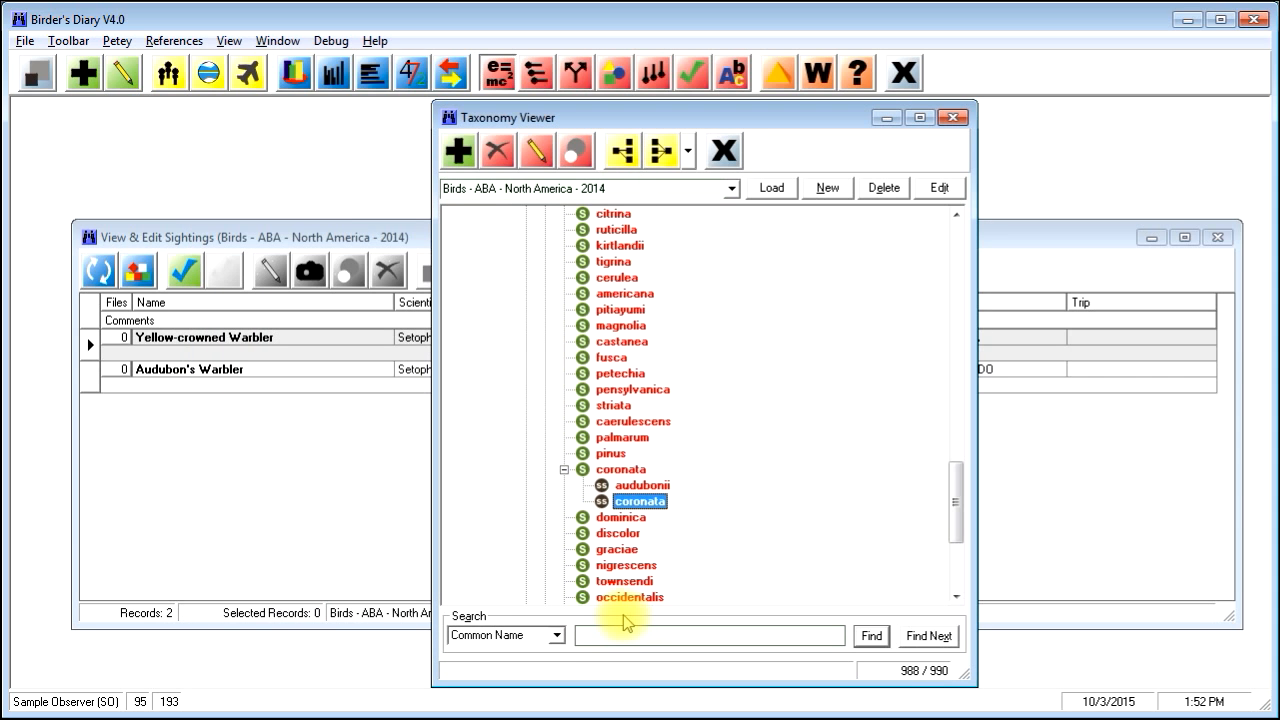
mouse_move(585, 476)
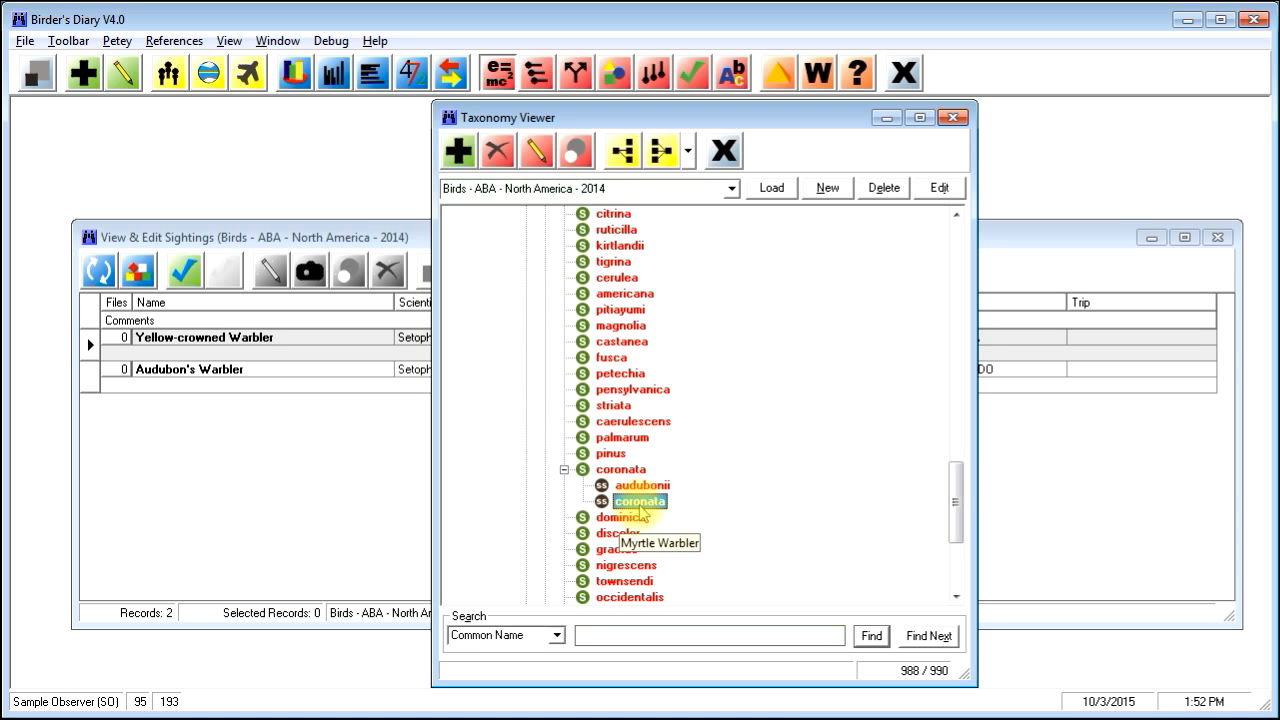
Return to the sightings list and refresh it to review the warblers' names and classification.
left_click(255, 459)
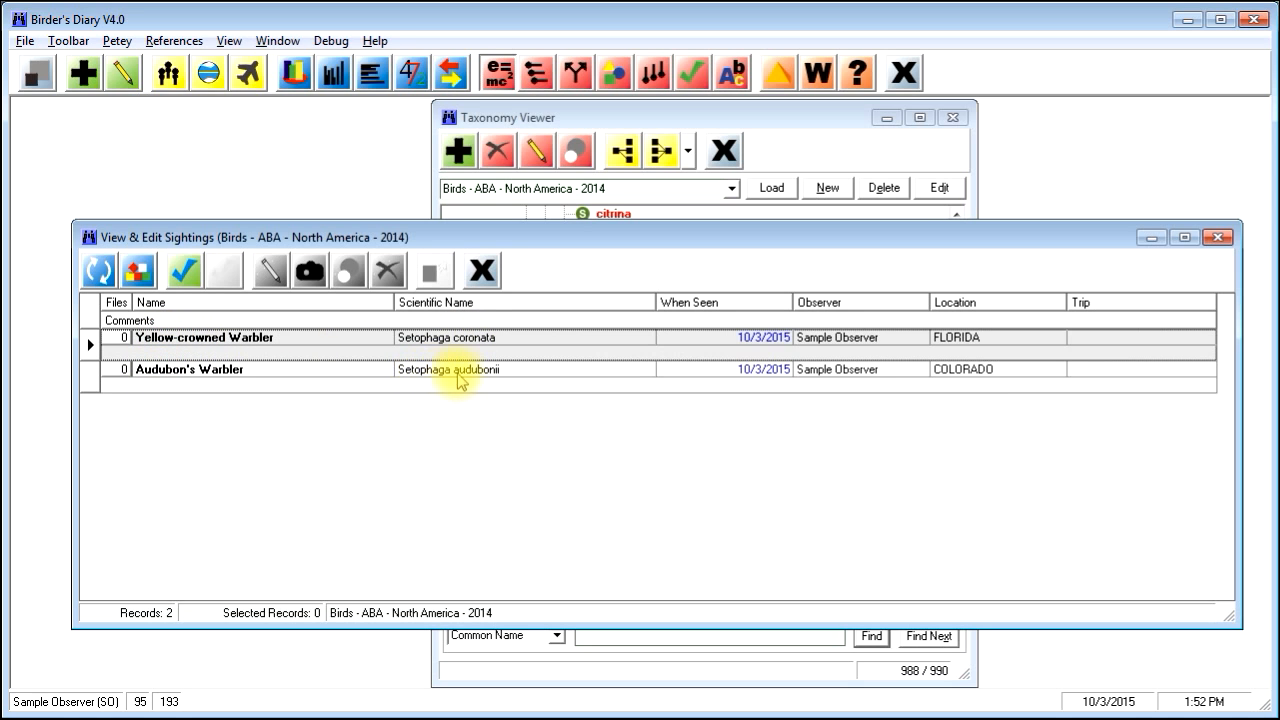
left_click(527, 381)
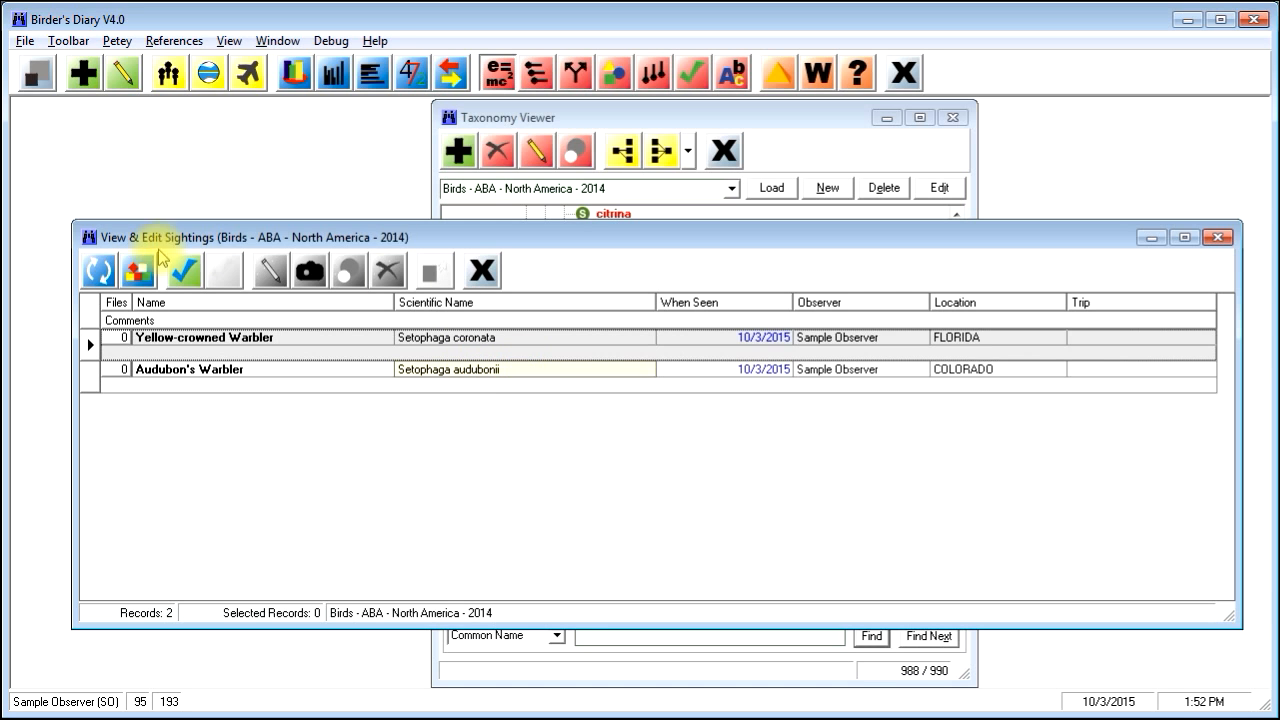
left_click(100, 270)
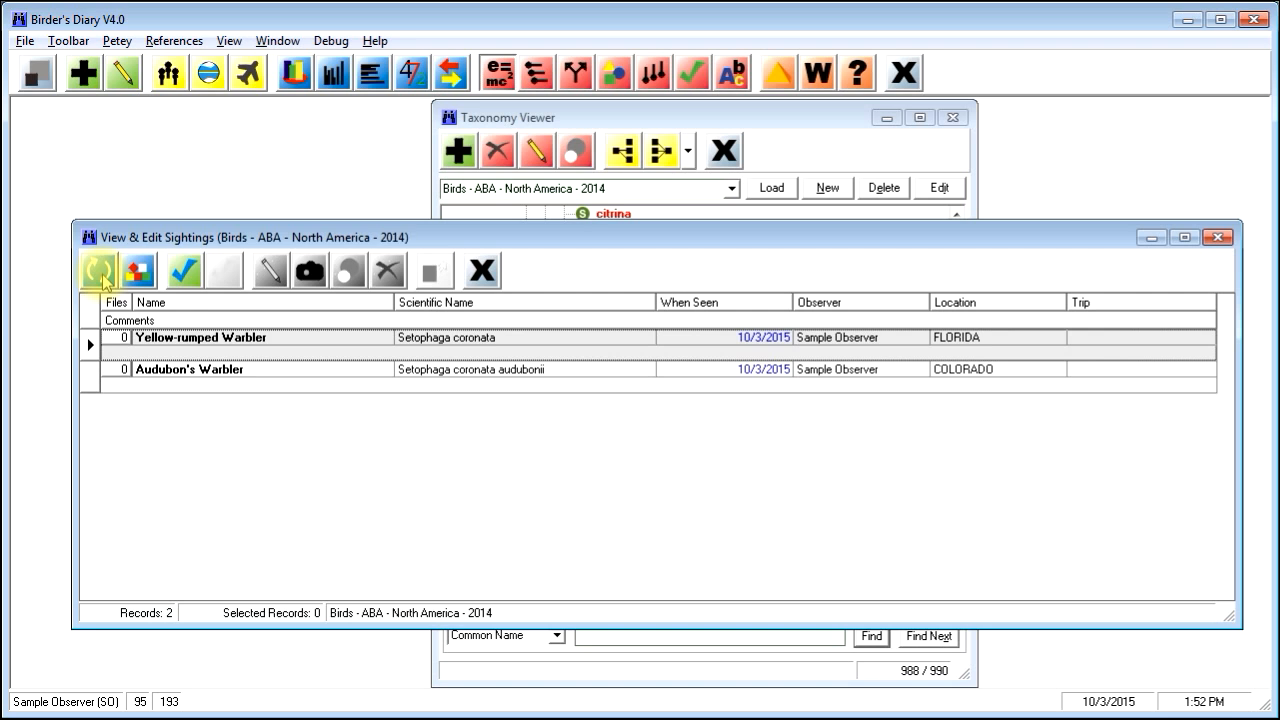